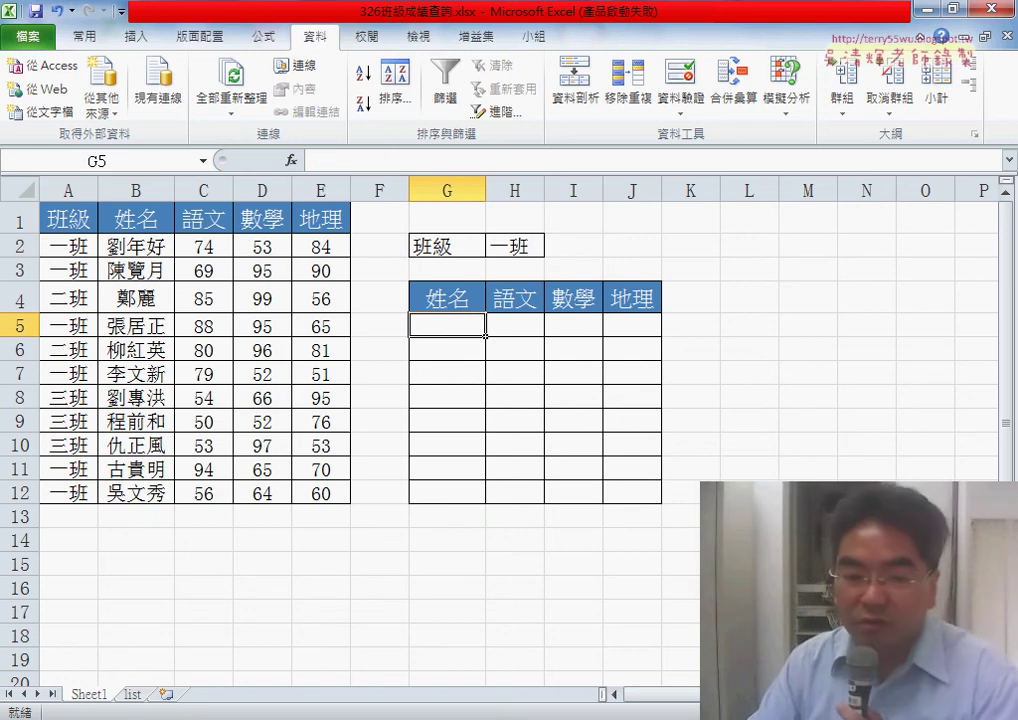
# - Review the Google Docs formula notes, highlighting the function list and the SMALL array formula line
pyautogui.hotkey('alt', 'Tab')
pyautogui.scroll(1, 379, 213)
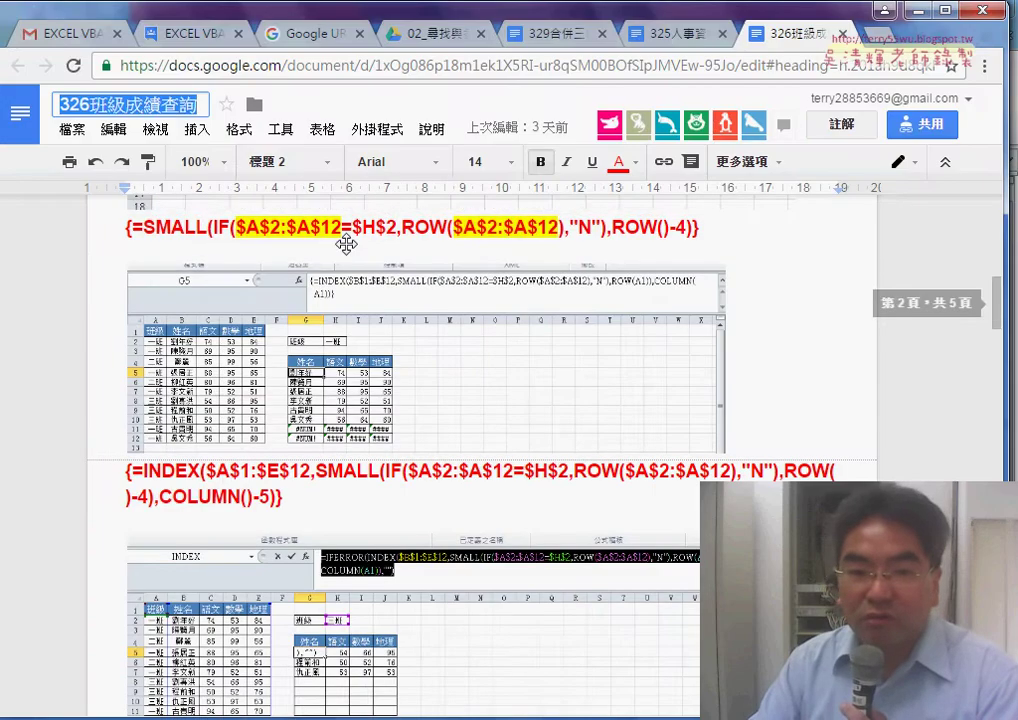
pyautogui.scroll(5, 353, 236)
pyautogui.scroll(3, 352, 243)
pyautogui.scroll(-1, 259, 313)
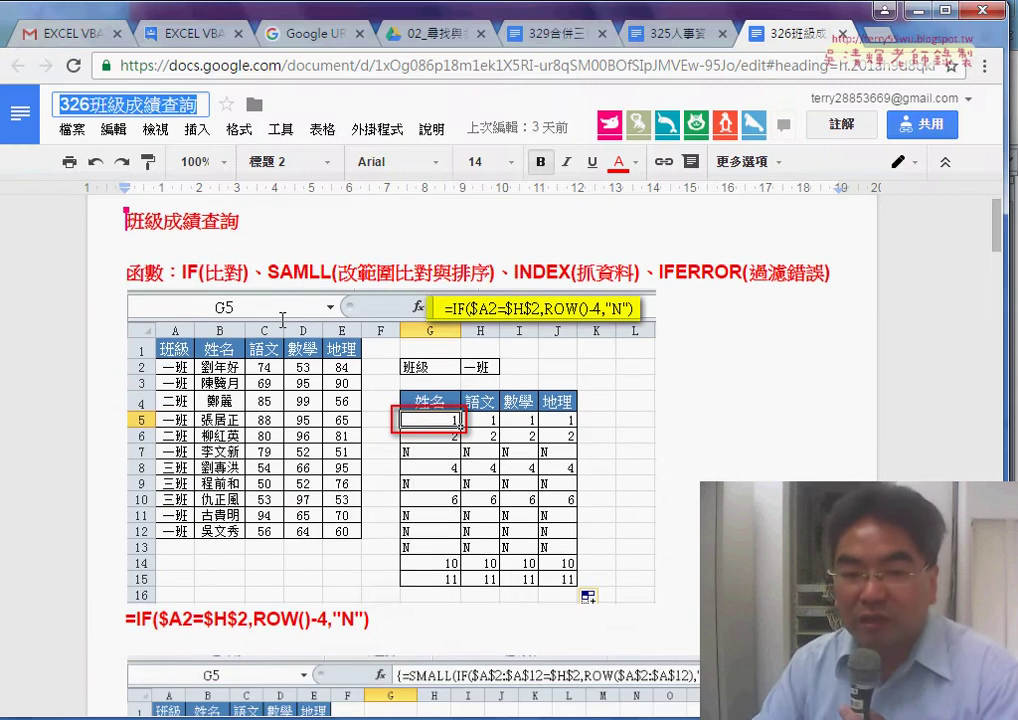
pyautogui.scroll(-3, 270, 318)
pyautogui.scroll(2, 270, 318)
pyautogui.scroll(2, 230, 312)
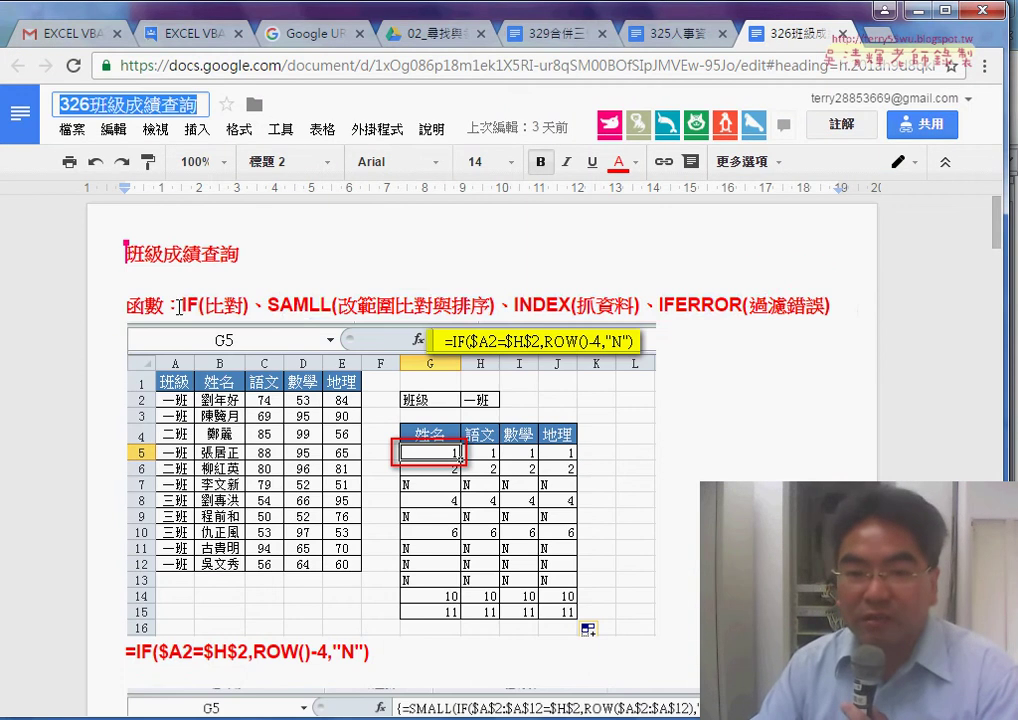
pyautogui.moveTo(180, 307); pyautogui.dragTo(850, 313)
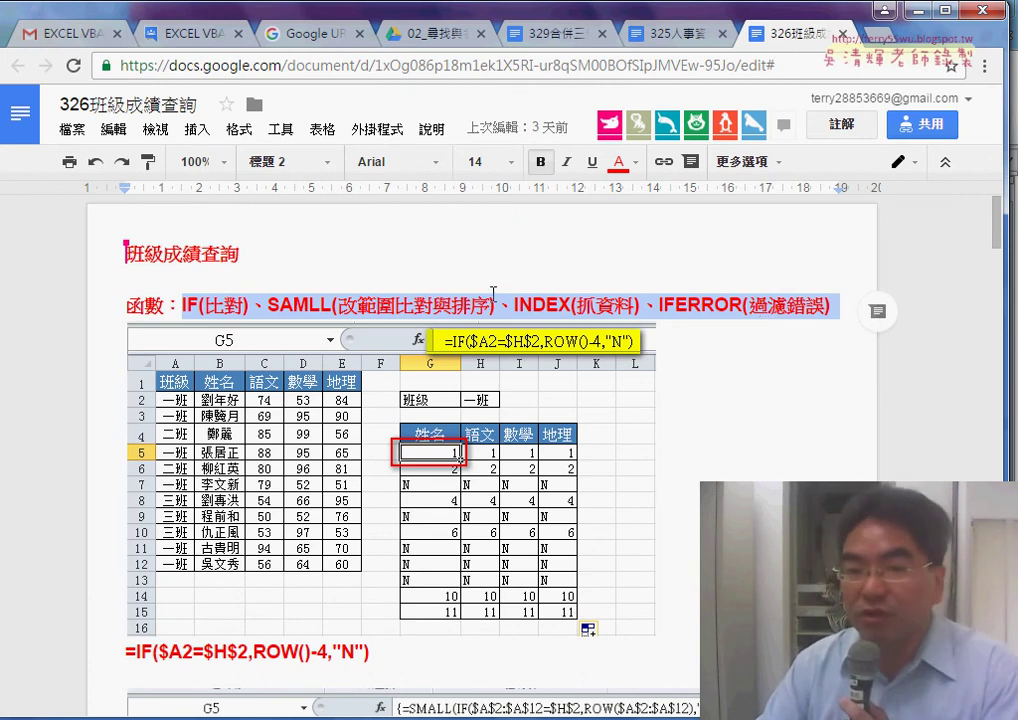
pyautogui.scroll(-6, 670, 356)
pyautogui.scroll(-2, 607, 357)
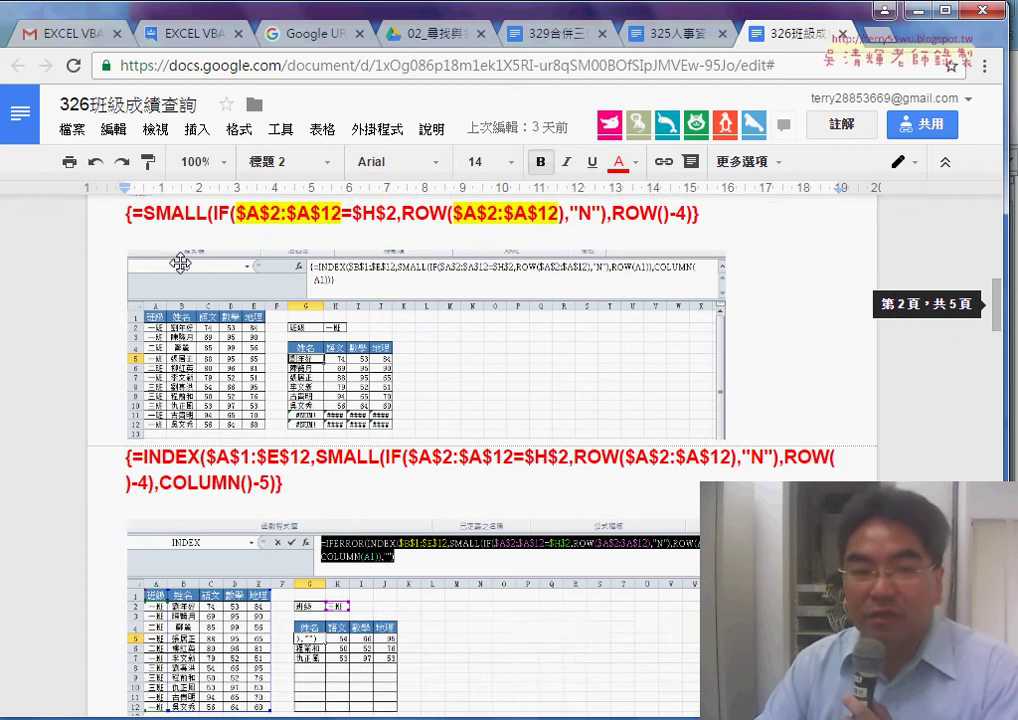
pyautogui.scroll(1, 180, 262)
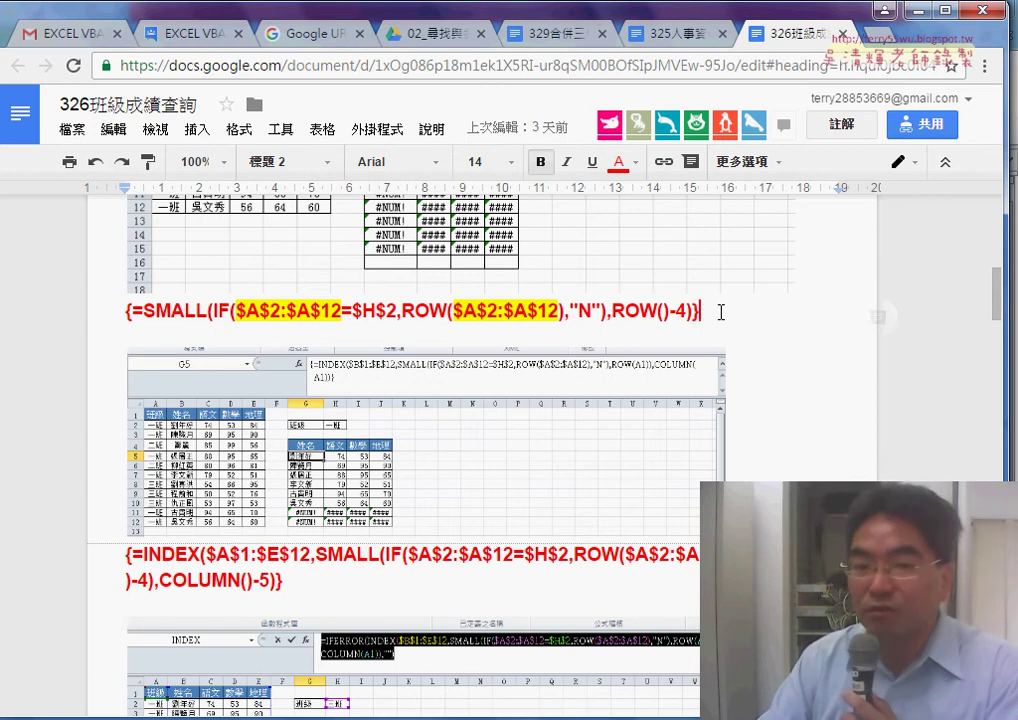
pyautogui.moveTo(704, 311); pyautogui.dragTo(130, 303)
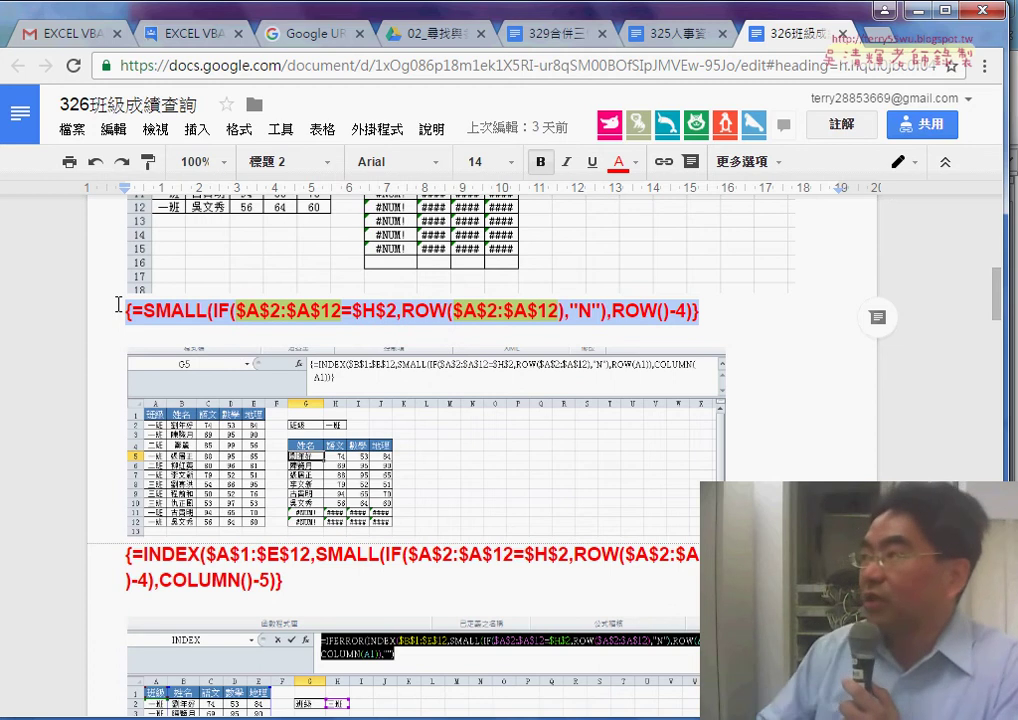
# - Choose IF from the Insert Function list for cell G5
pyautogui.hotkey('alt', 'Tab')
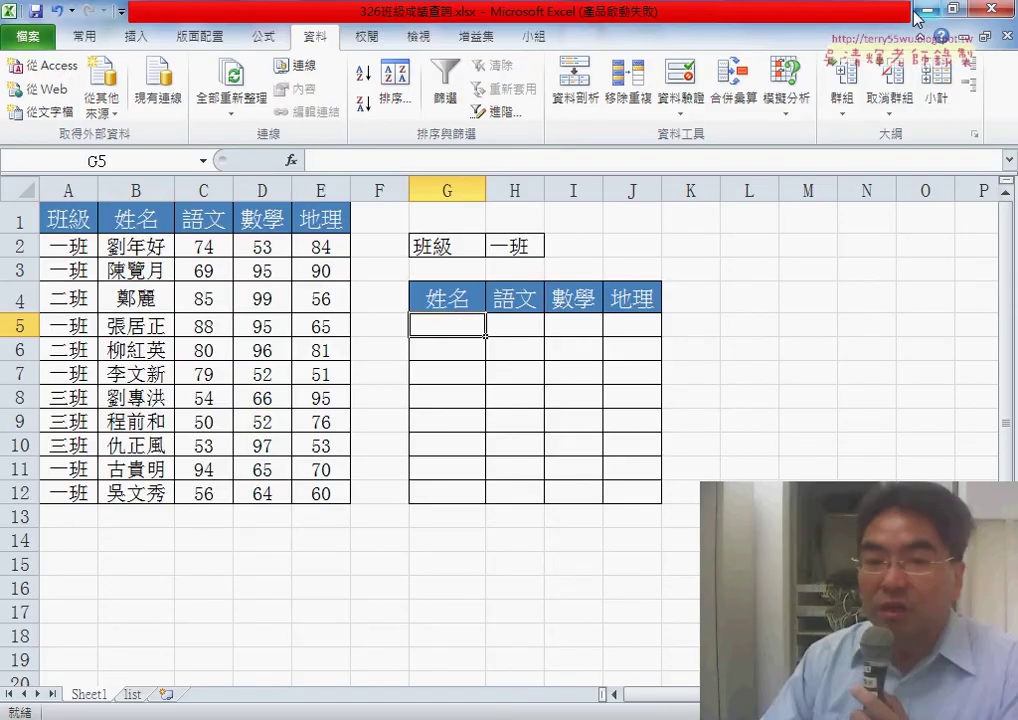
pyautogui.click(290, 160)
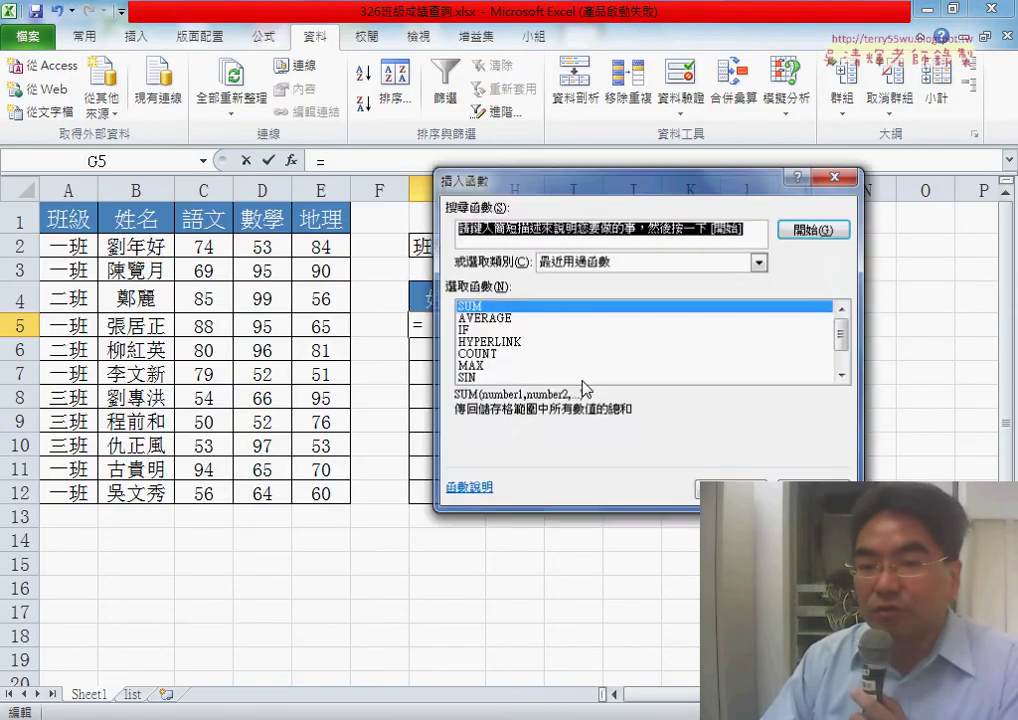
pyautogui.click(475, 332)
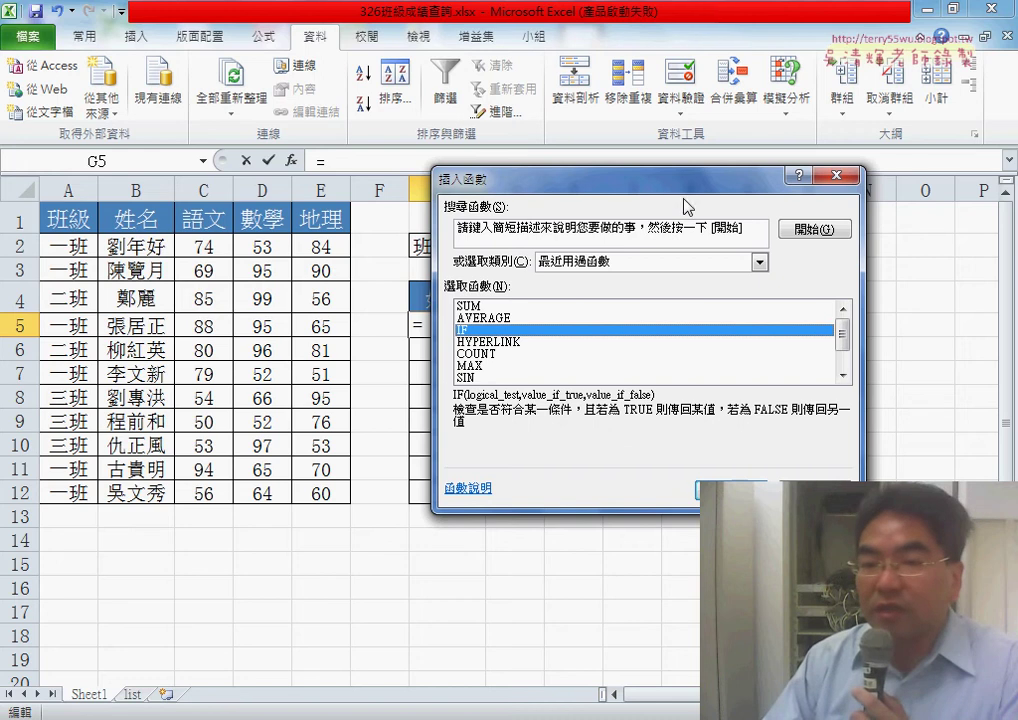
pyautogui.moveTo(686, 206); pyautogui.dragTo(737, 378)
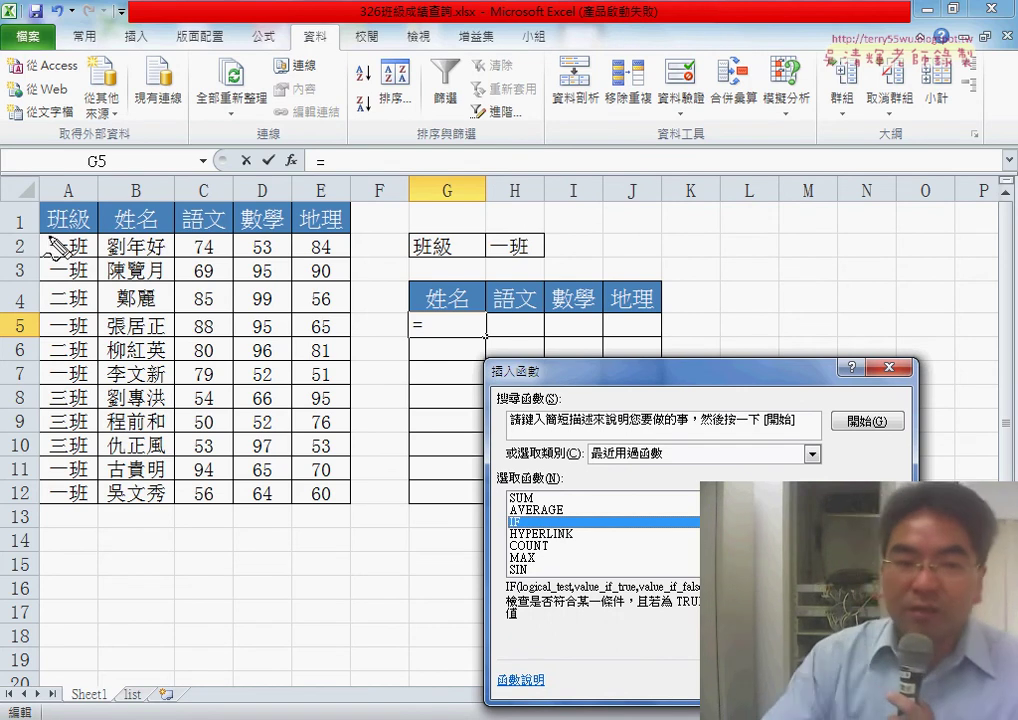
# - Annotate the header row, first student, class column and 一班 in H2, then confirm IF
pyautogui.moveTo(31, 262); pyautogui.dragTo(352, 265)
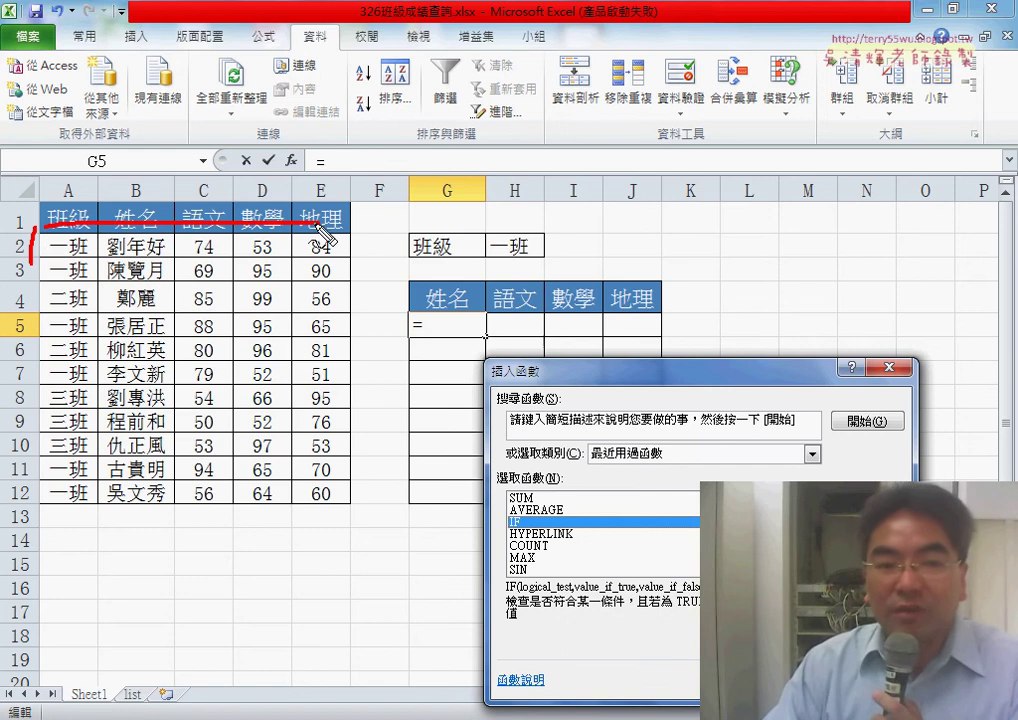
pyautogui.moveTo(72, 270); pyautogui.dragTo(360, 268)
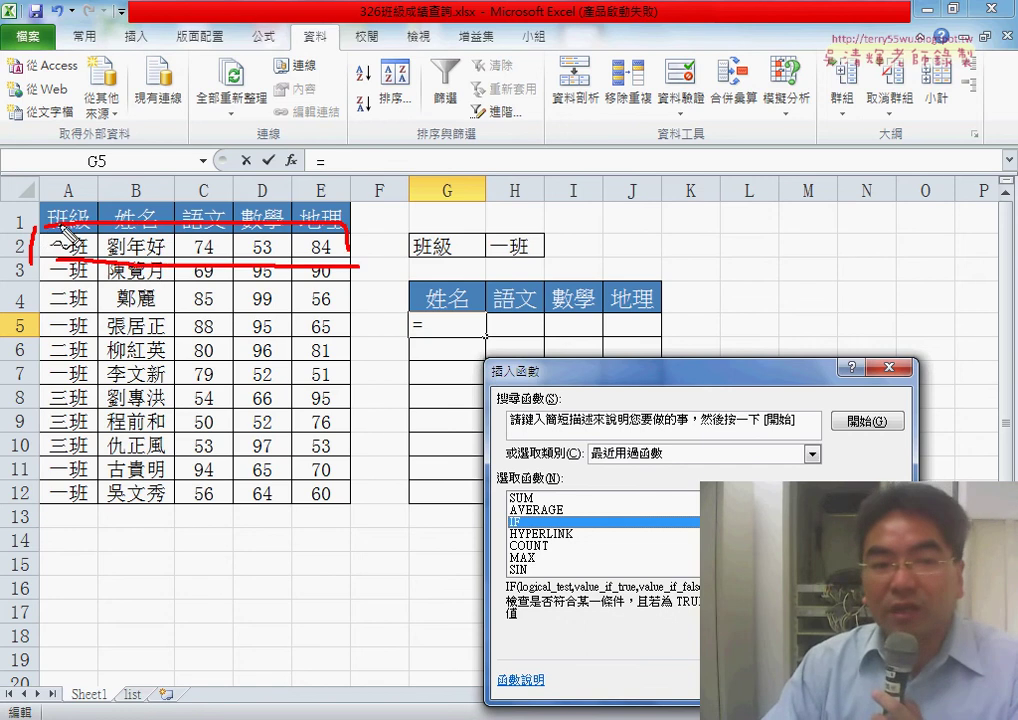
pyautogui.moveTo(70, 170); pyautogui.dragTo(62, 170)
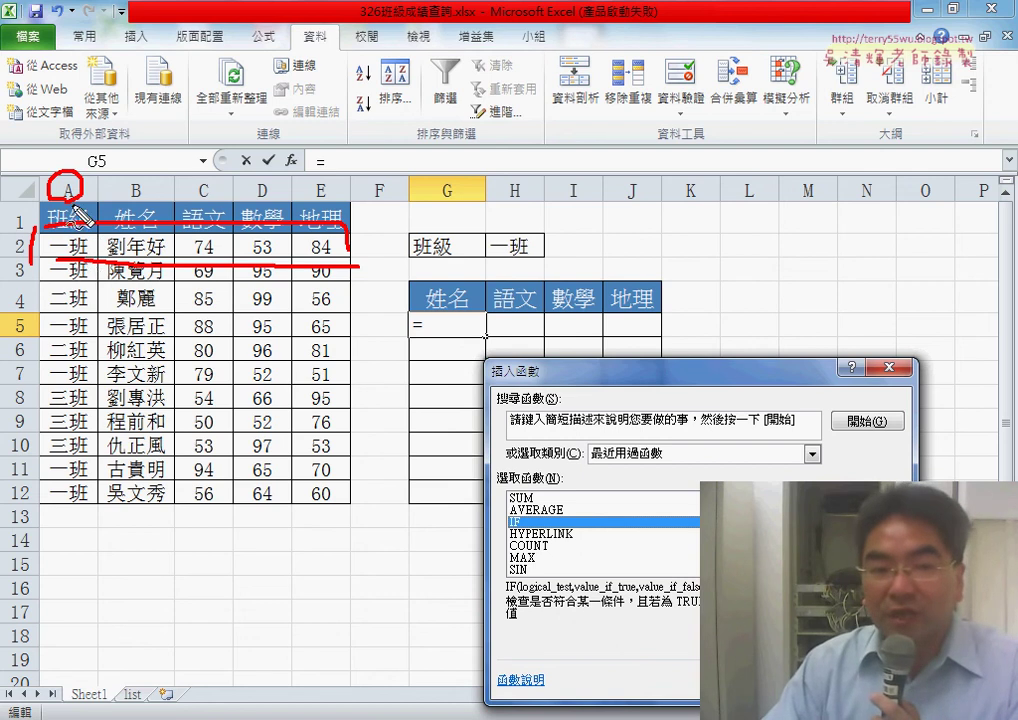
pyautogui.moveTo(115, 250)
pyautogui.mouseDown()
pyautogui.moveTo(108, 234)
pyautogui.moveTo(334, 241)
pyautogui.moveTo(340, 270)
pyautogui.mouseUp()
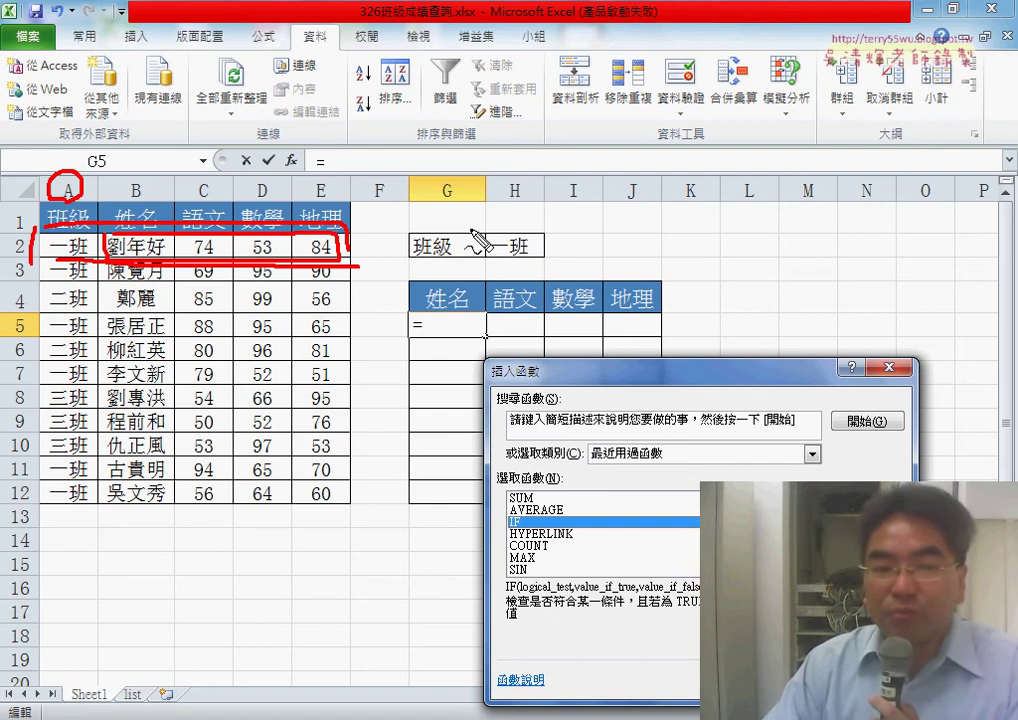
pyautogui.moveTo(512, 515)
pyautogui.mouseDown()
pyautogui.moveTo(510, 531)
pyautogui.moveTo(520, 529)
pyautogui.mouseUp()
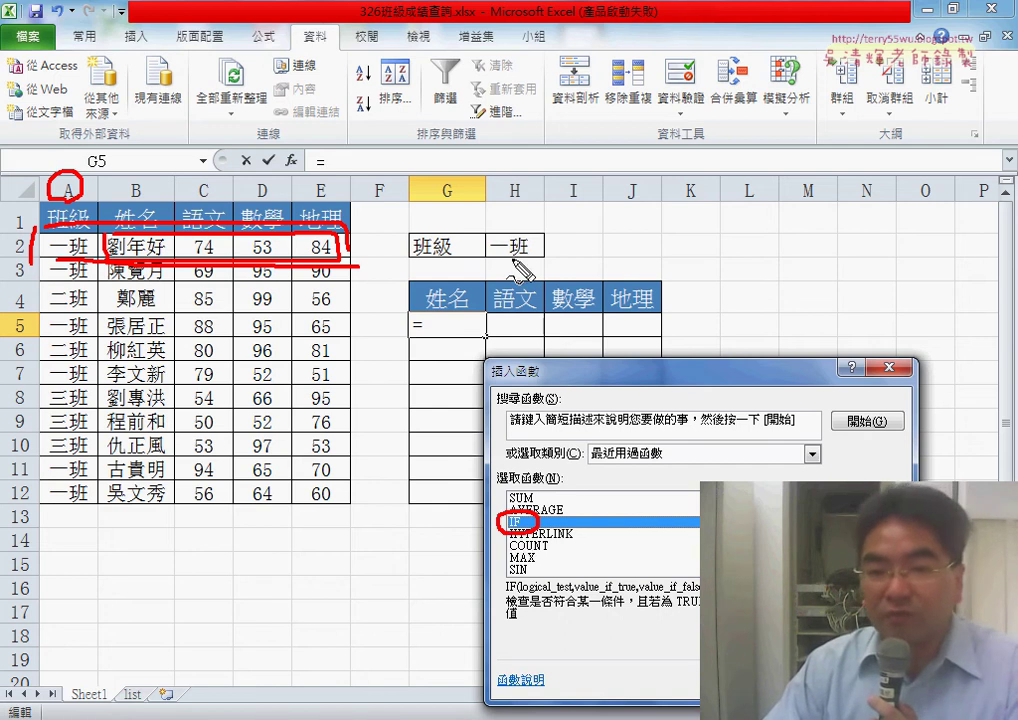
pyautogui.moveTo(512, 240); pyautogui.dragTo(528, 258)
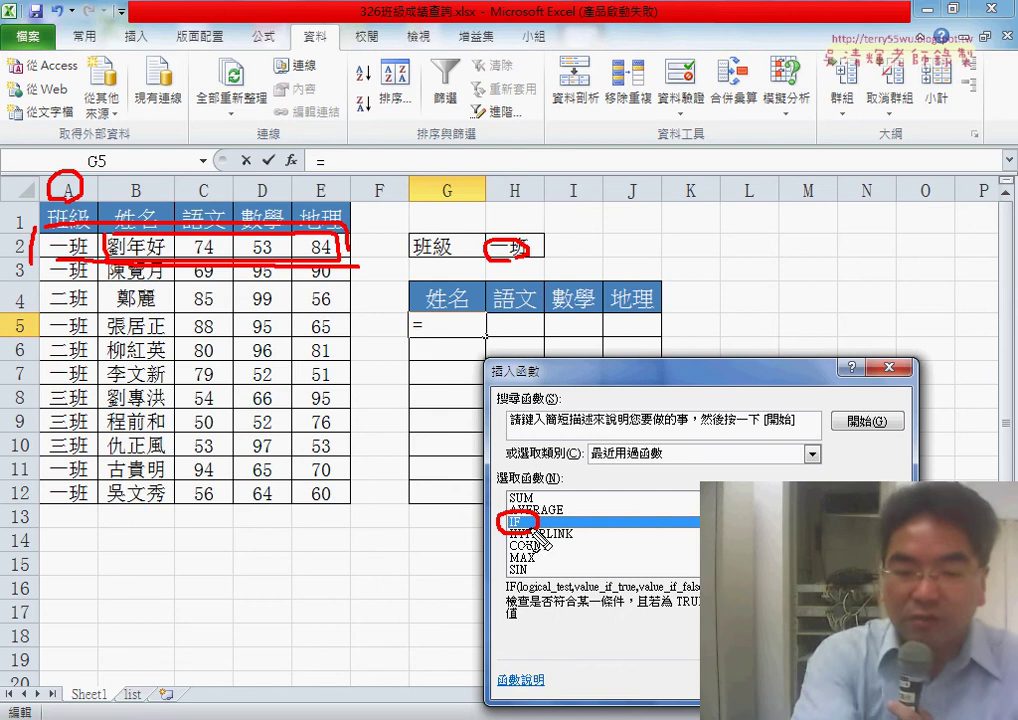
pyautogui.press('Escape')
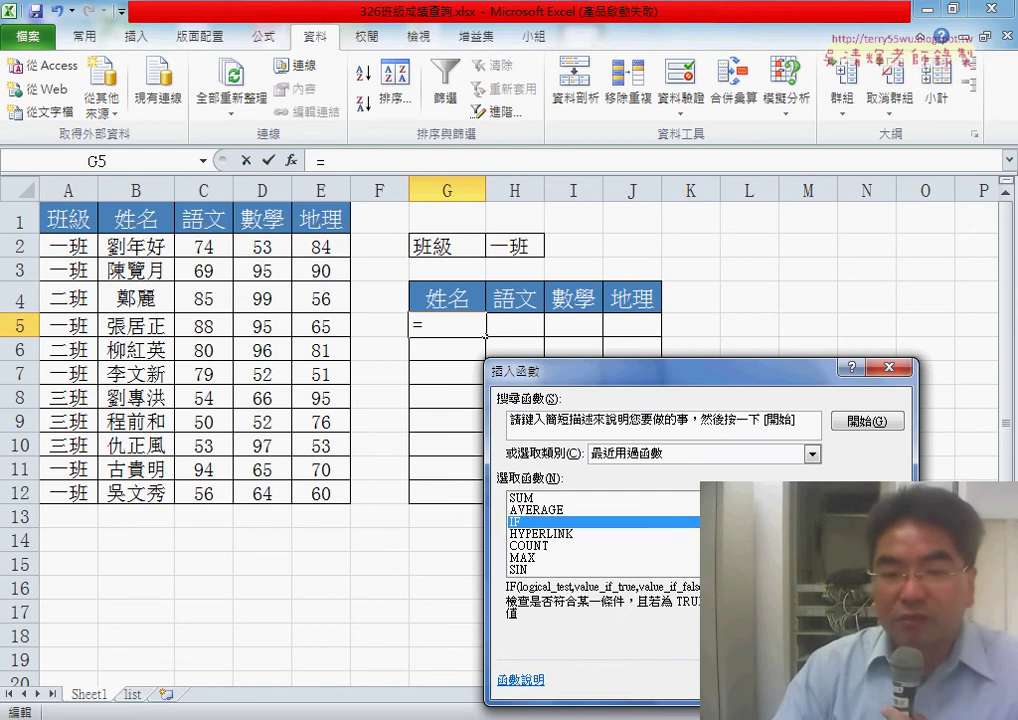
pyautogui.press('Return')
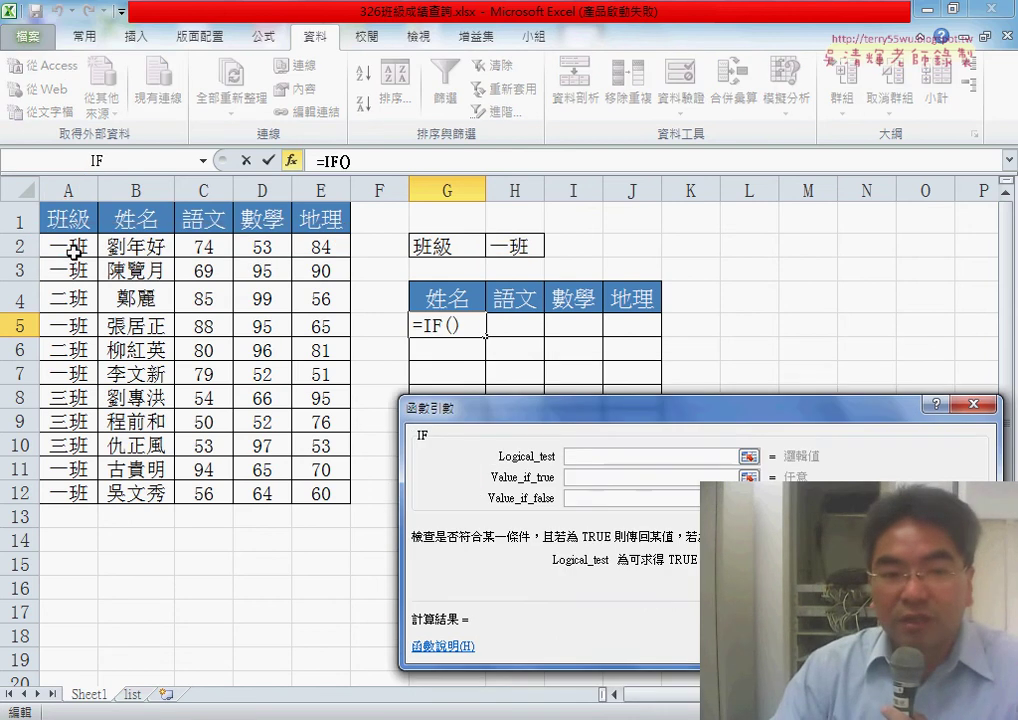
# - Build the Logical_test $A2=$H$2 by comparing A2 to H2 and locking the references
pyautogui.click(74, 250)
pyautogui.write('=')
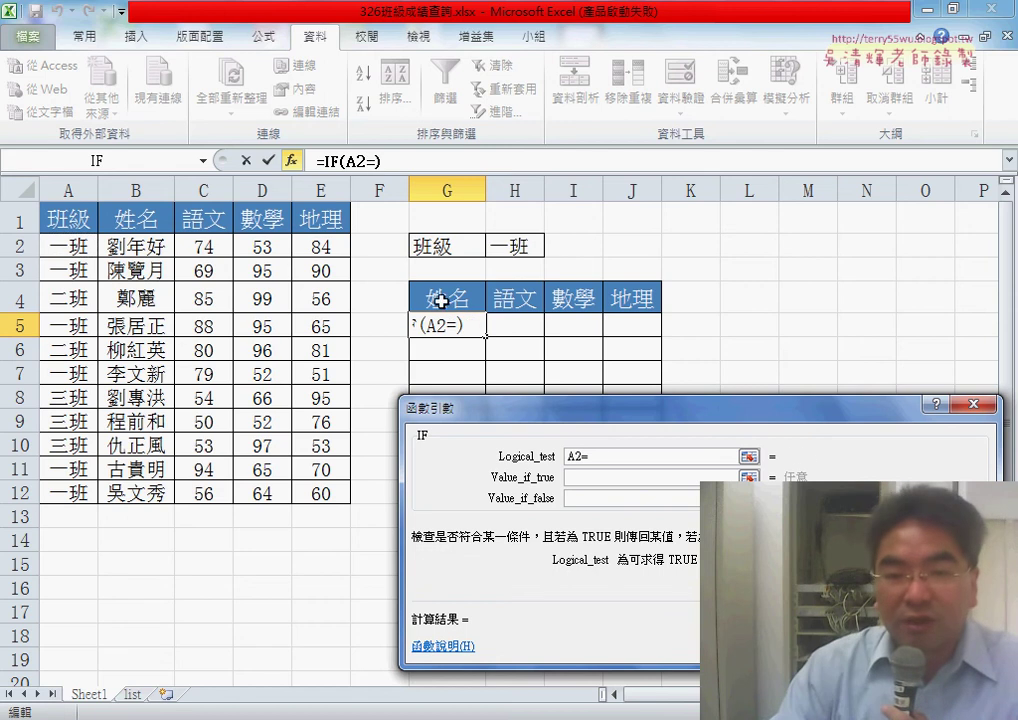
pyautogui.click(513, 249)
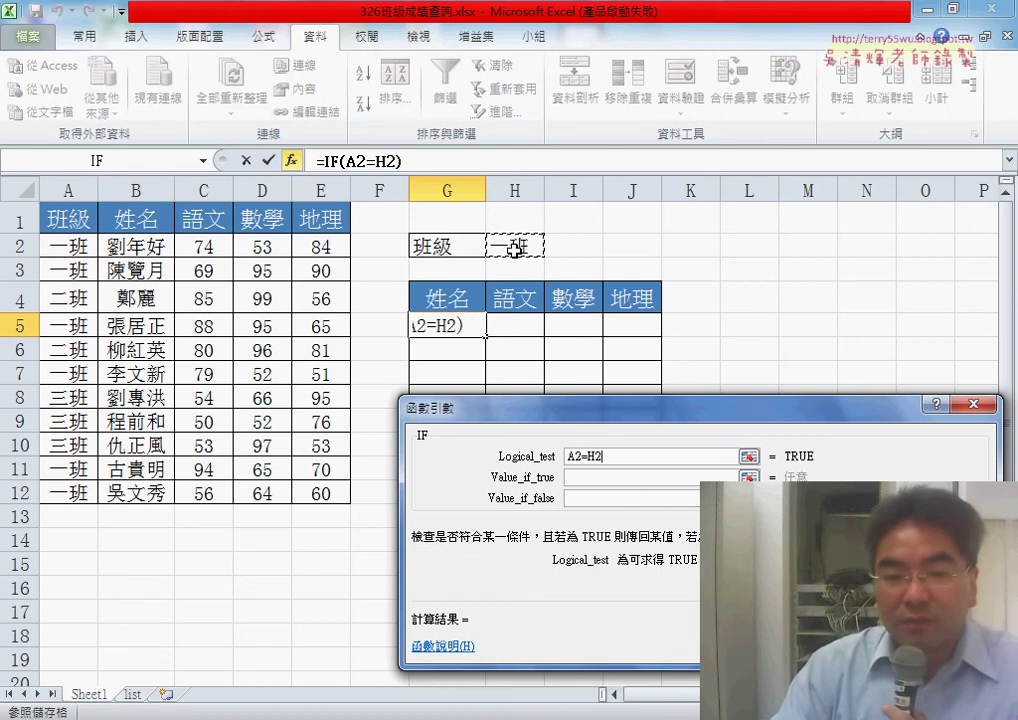
pyautogui.click(601, 477)
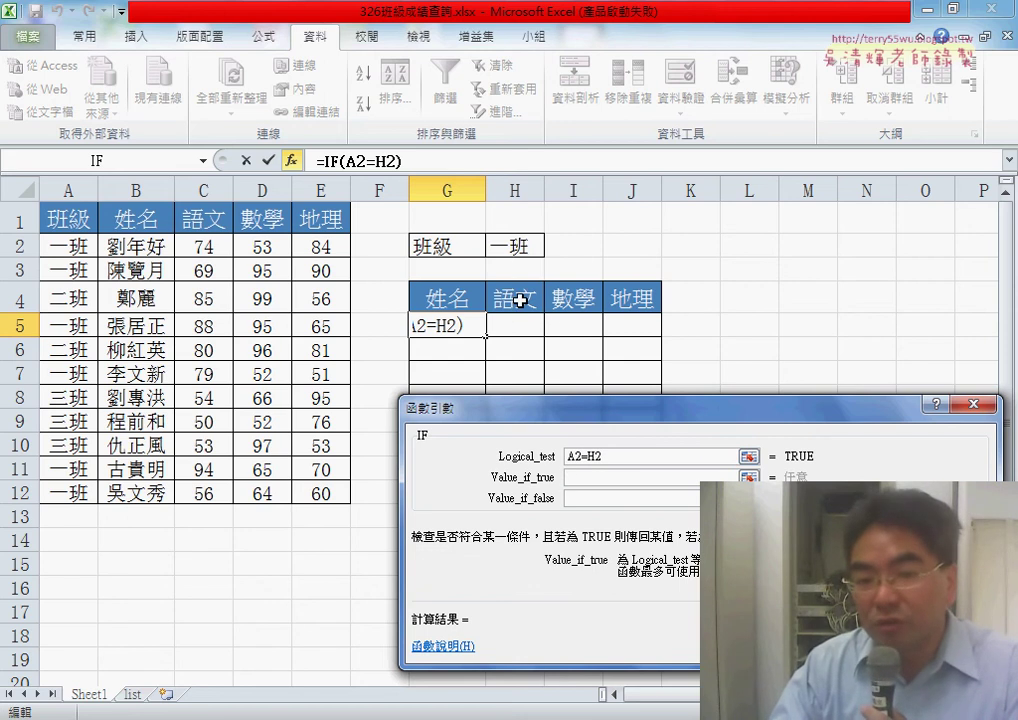
pyautogui.click(597, 456)
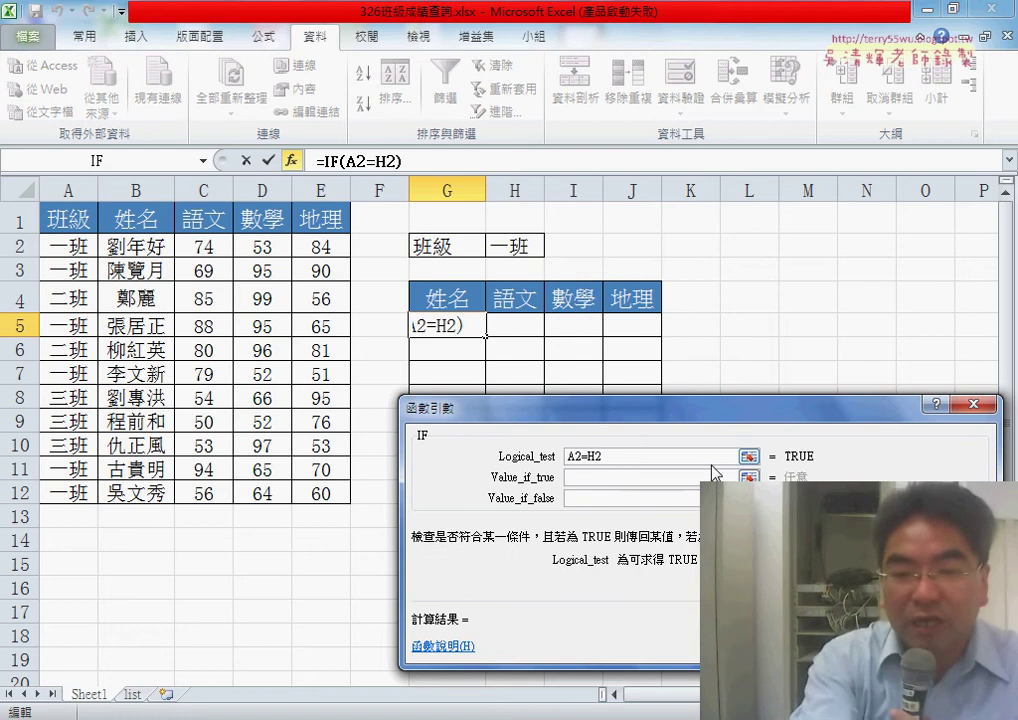
pyautogui.press('F4')
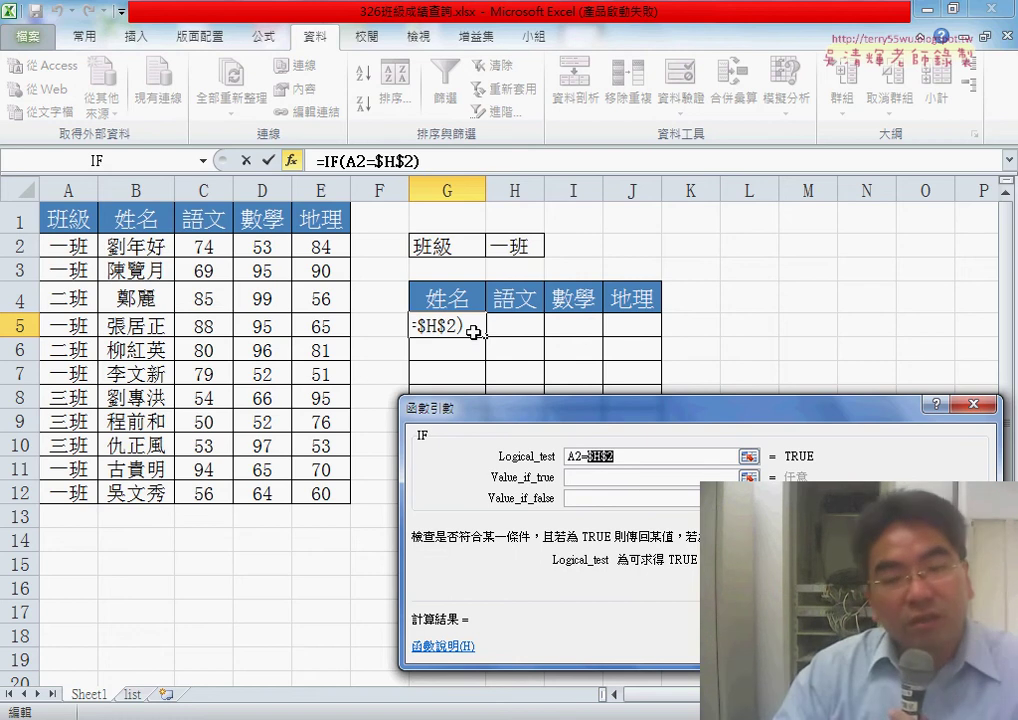
pyautogui.click(620, 456)
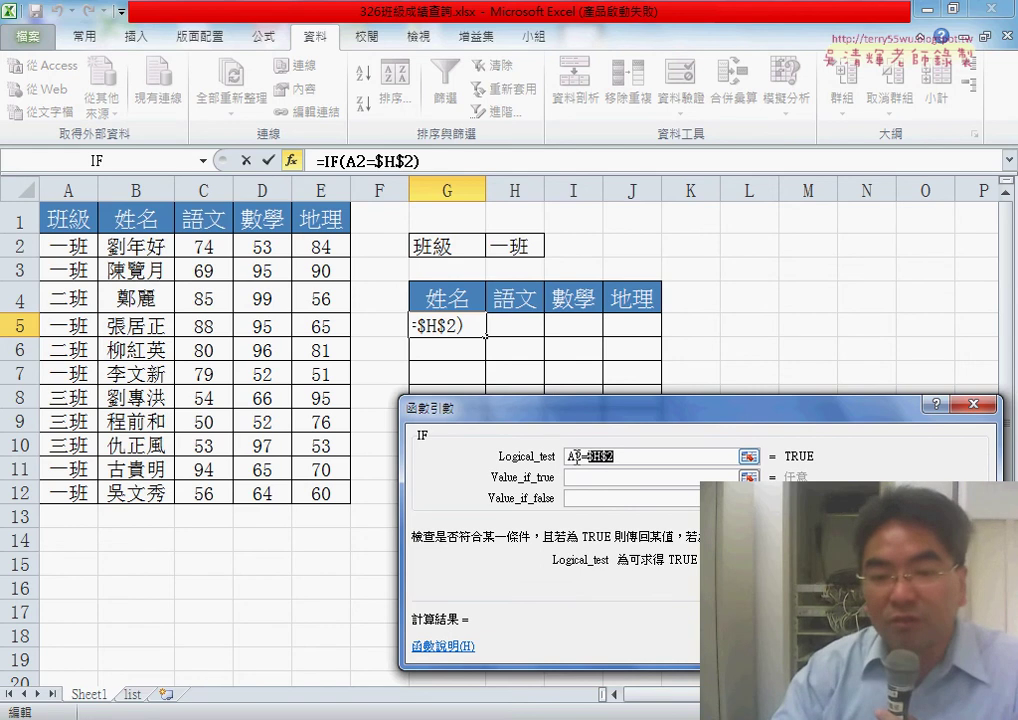
pyautogui.click(577, 456)
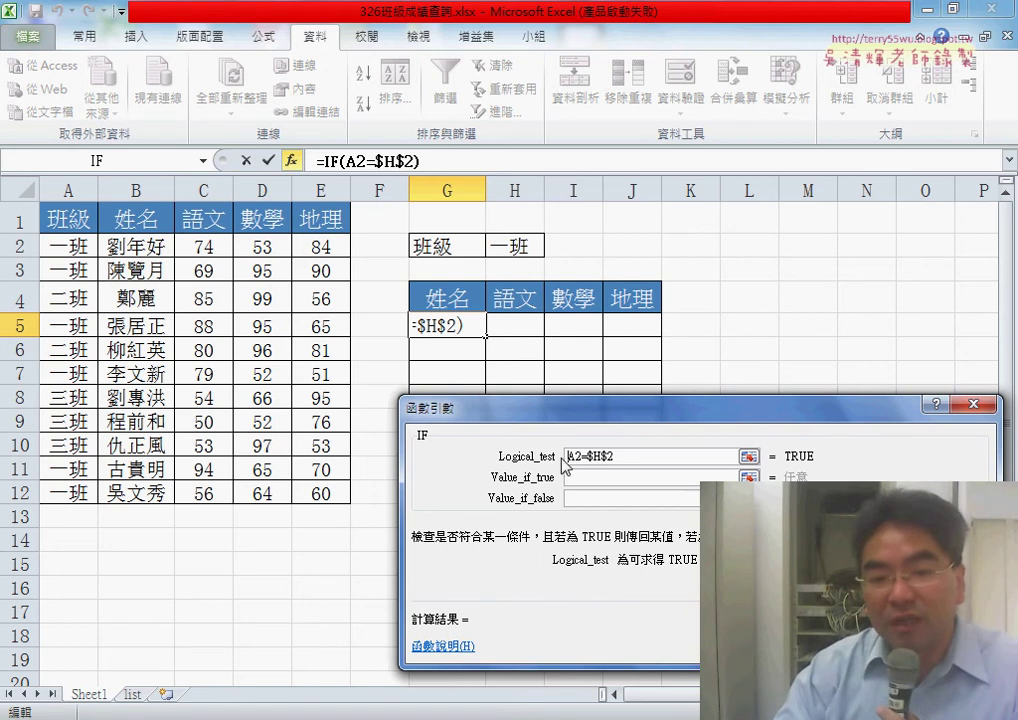
pyautogui.write('$')
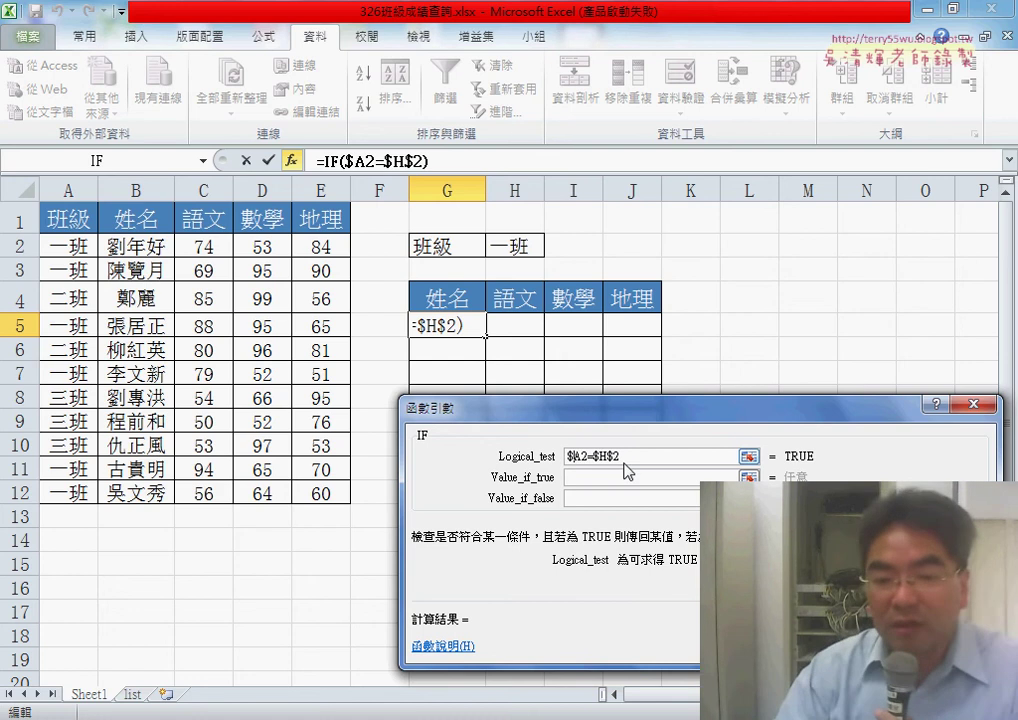
pyautogui.click(604, 477)
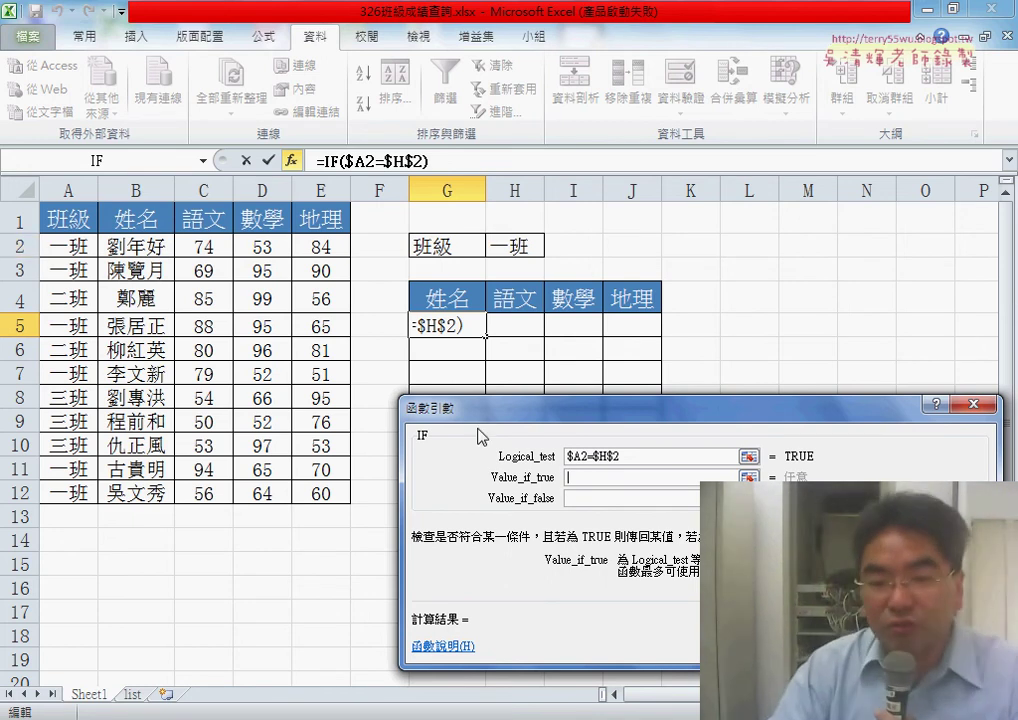
# - Set Value_if_true to ROW()-3 and Value_if_false to "N", entering =IF($A2=$H$2,ROW()-3,"N") in G5
pyautogui.write('ro')
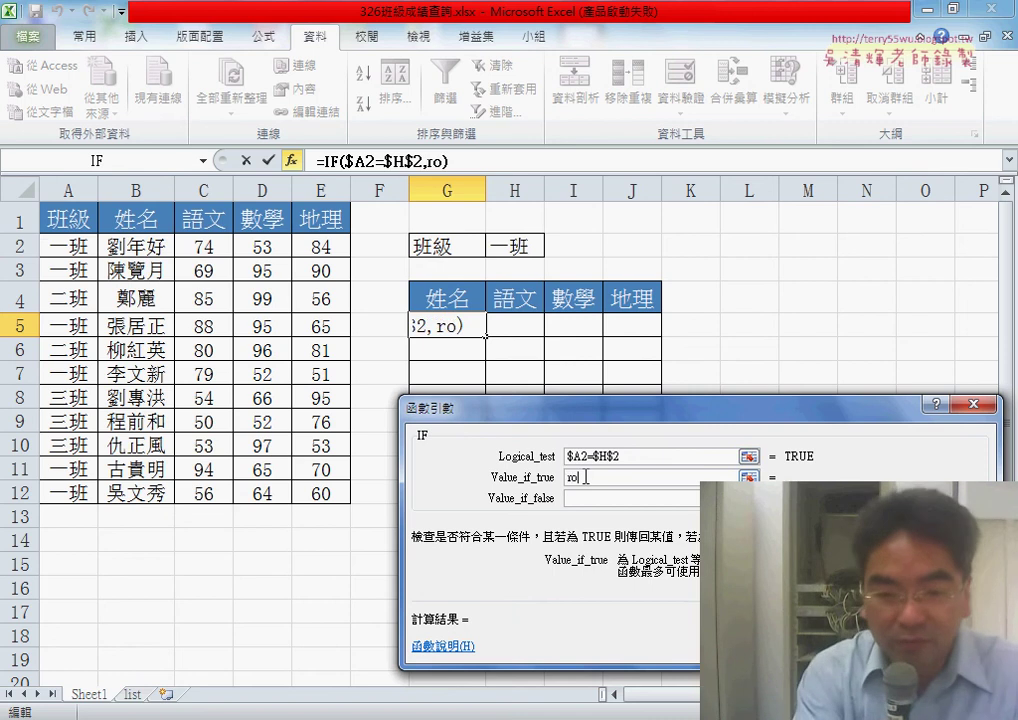
pyautogui.write('w')
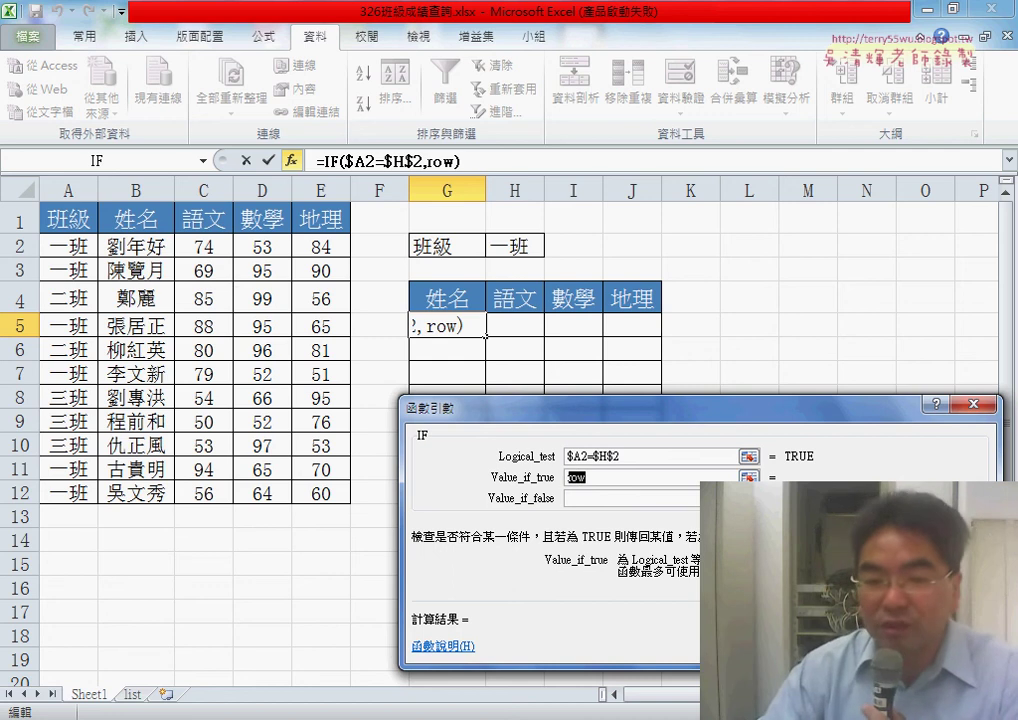
pyautogui.write('()')
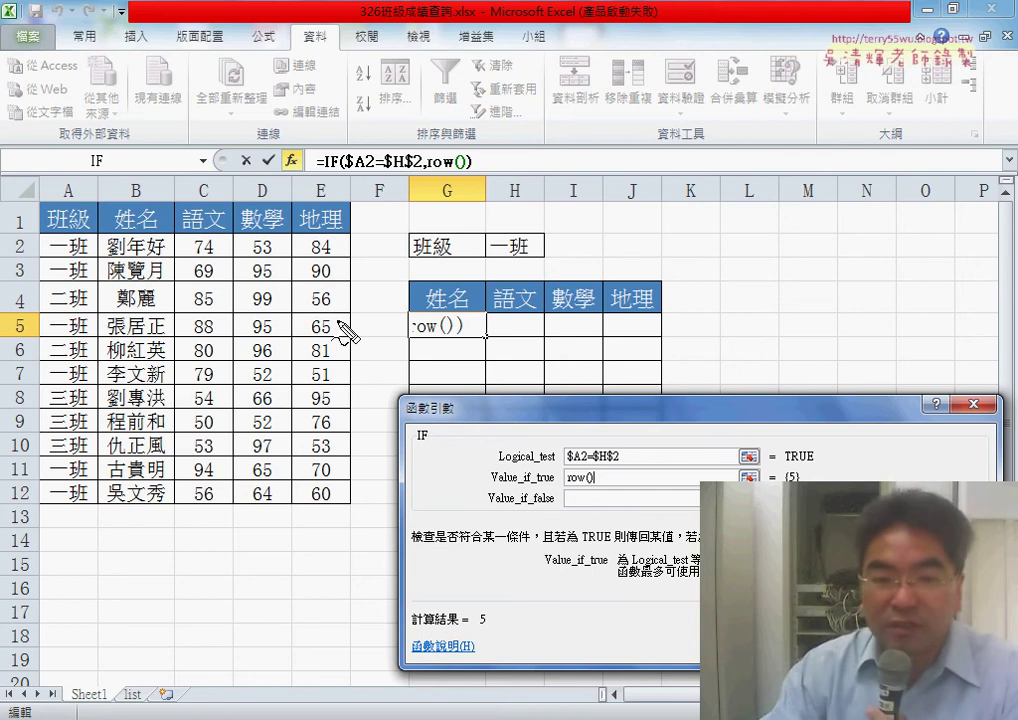
pyautogui.moveTo(410, 312); pyautogui.dragTo(412, 309)
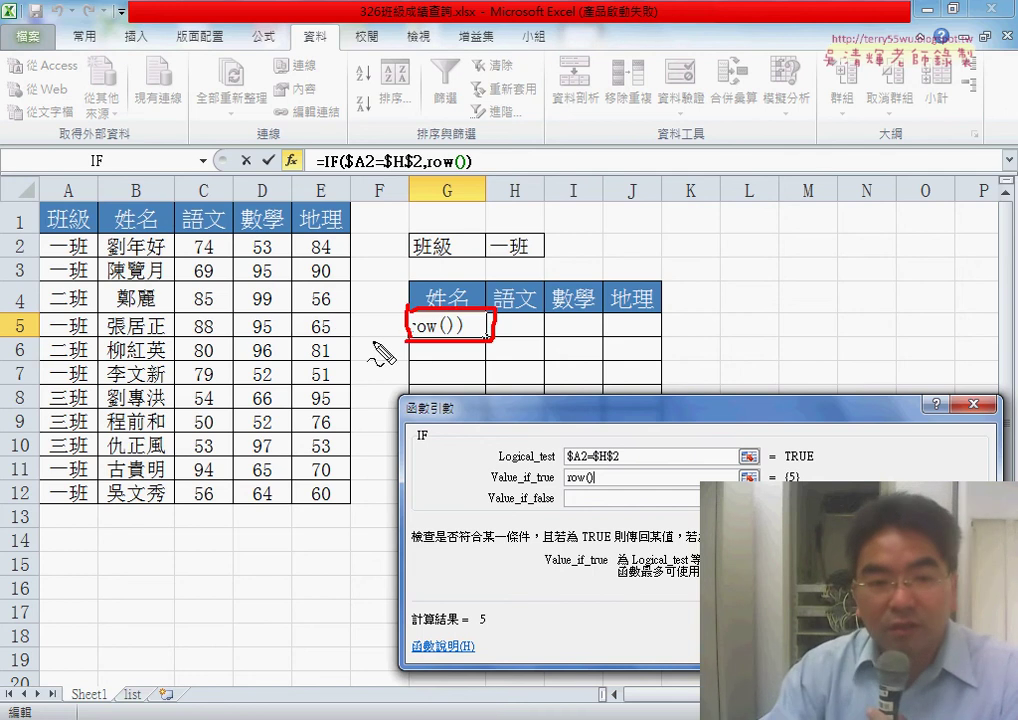
pyautogui.moveTo(30, 308); pyautogui.dragTo(32, 350)
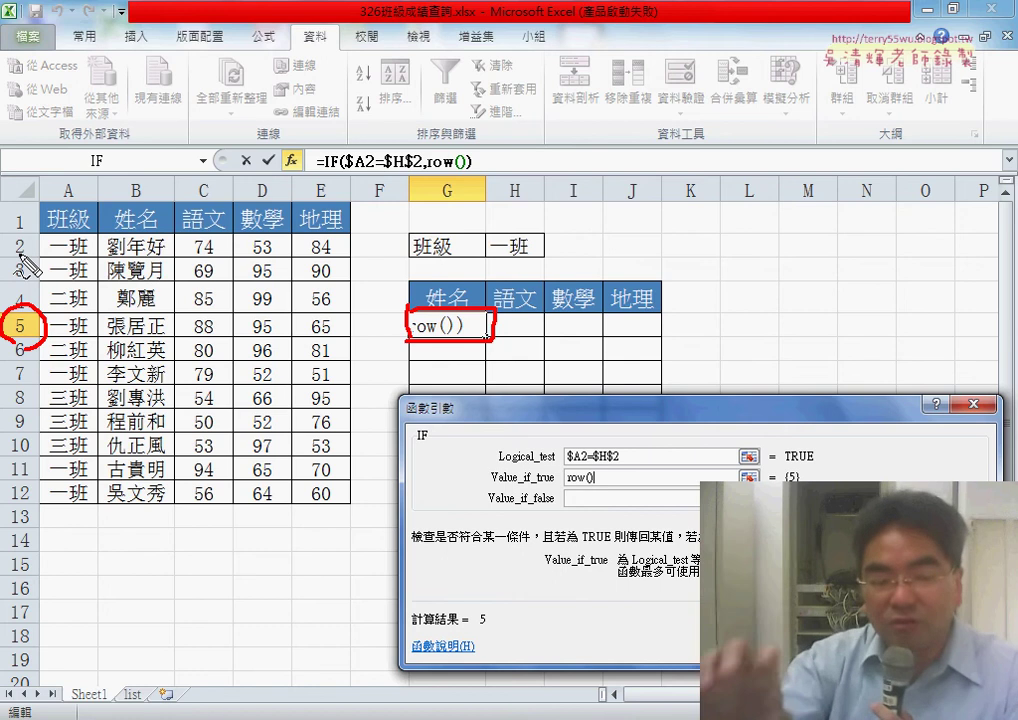
pyautogui.moveTo(38, 232); pyautogui.dragTo(42, 274)
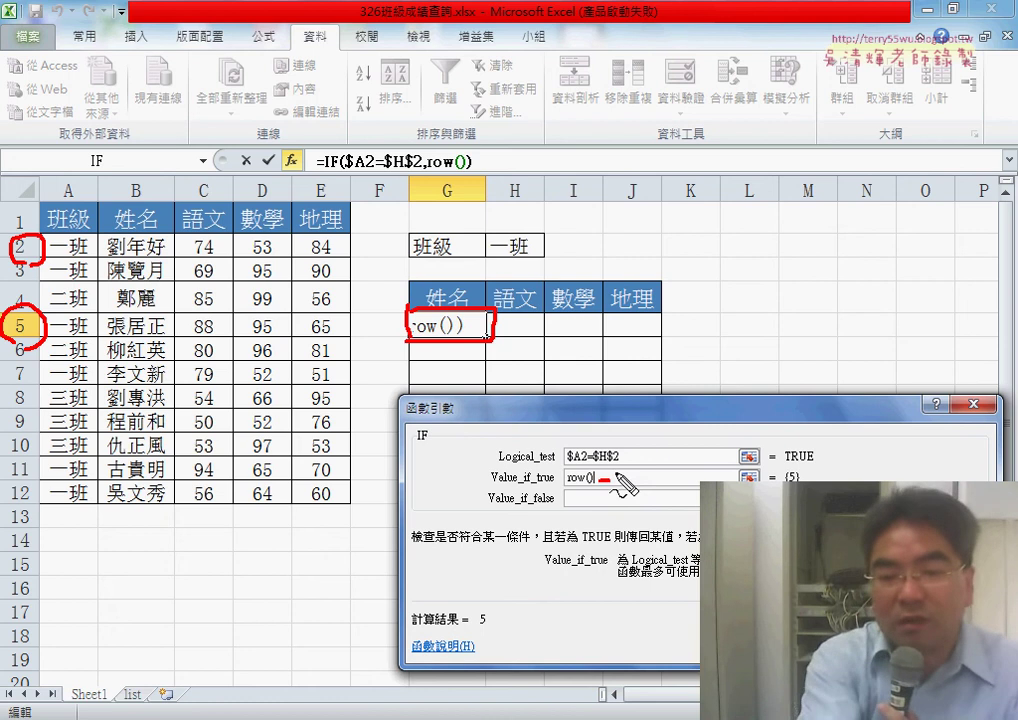
pyautogui.press('Escape')
pyautogui.write('-')
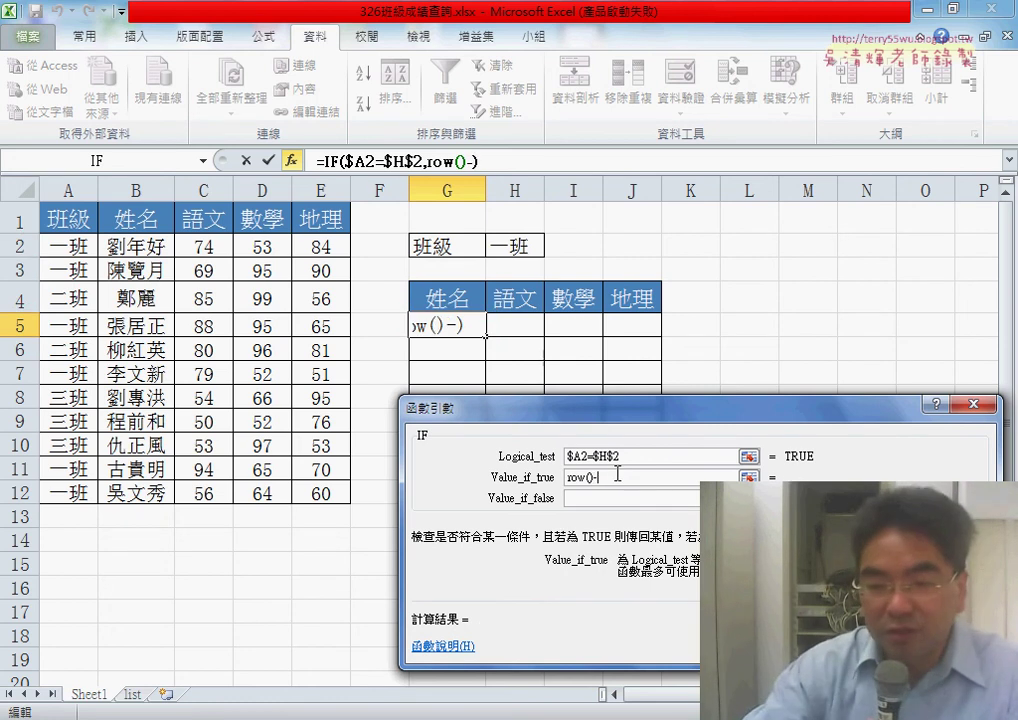
pyautogui.write('3')
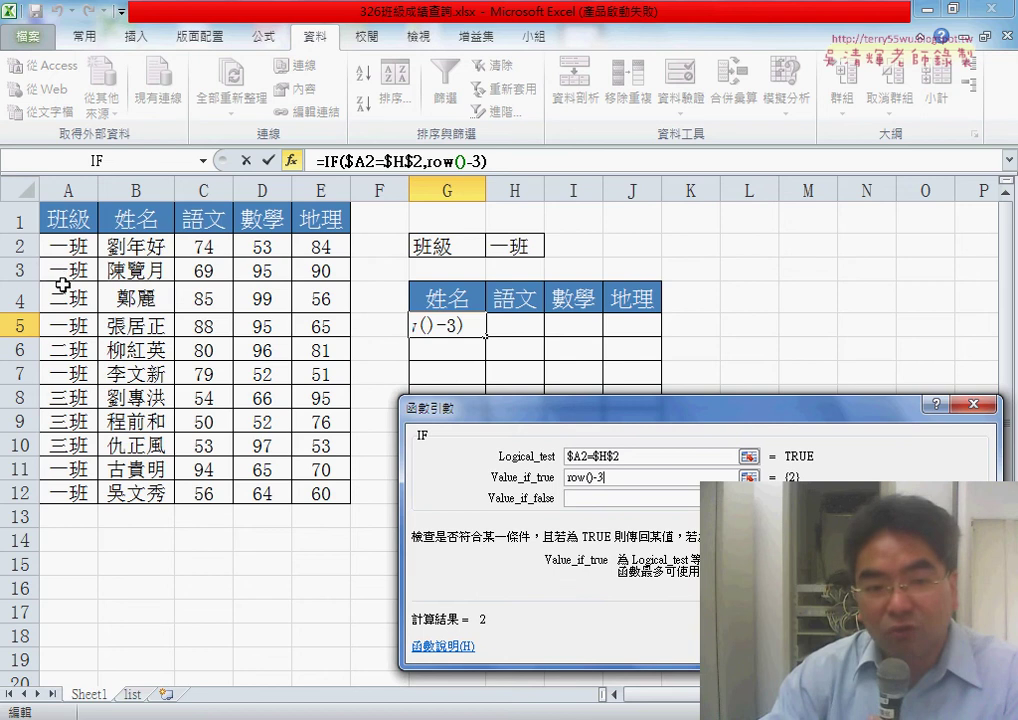
pyautogui.click(604, 497)
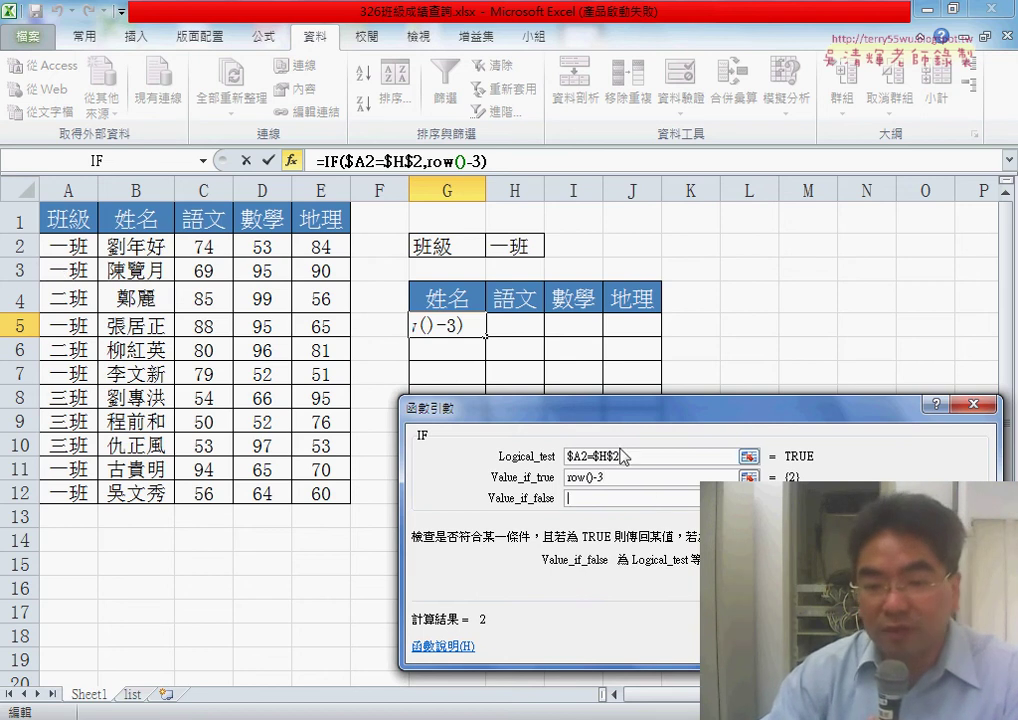
pyautogui.moveTo(623, 456); pyautogui.dragTo(521, 463)
pyautogui.click(579, 496)
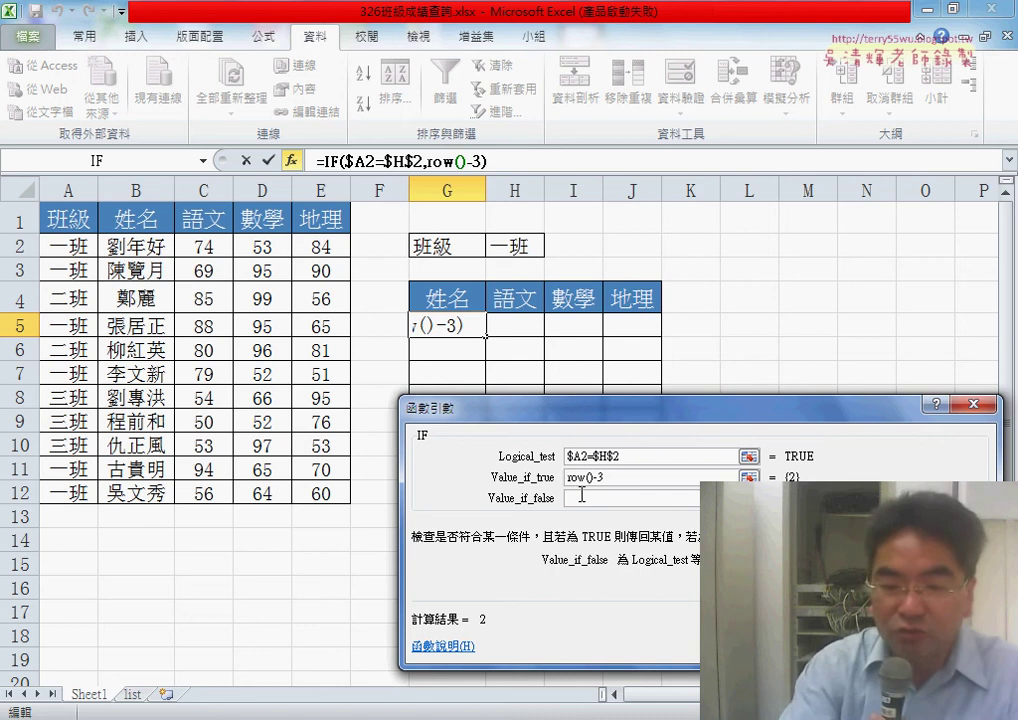
pyautogui.write('"N"')
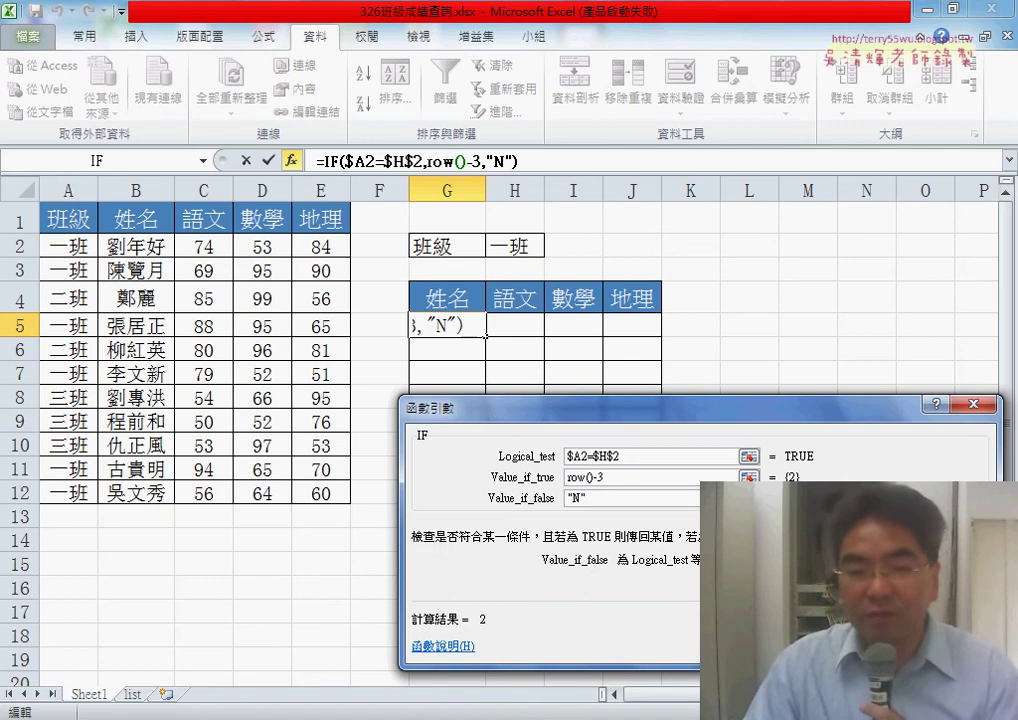
pyautogui.press('Return')
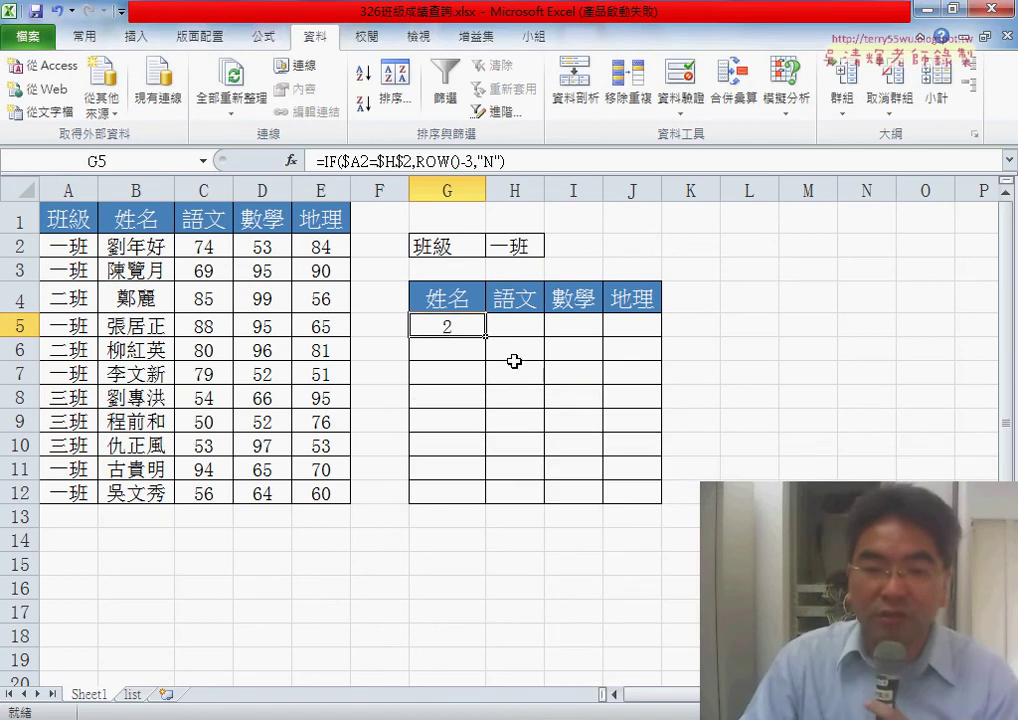
# - Fill the IF formula from G5 to J12 and mark the rows returning N
pyautogui.moveTo(628, 340); pyautogui.dragTo(661, 503)
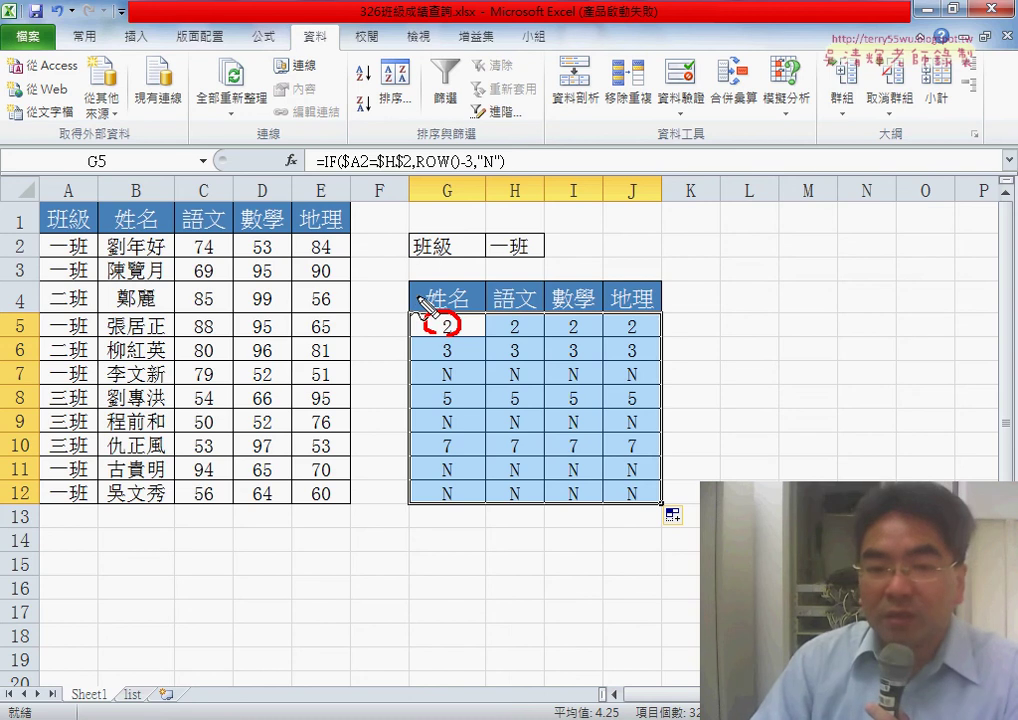
pyautogui.moveTo(427, 382); pyautogui.dragTo(663, 379)
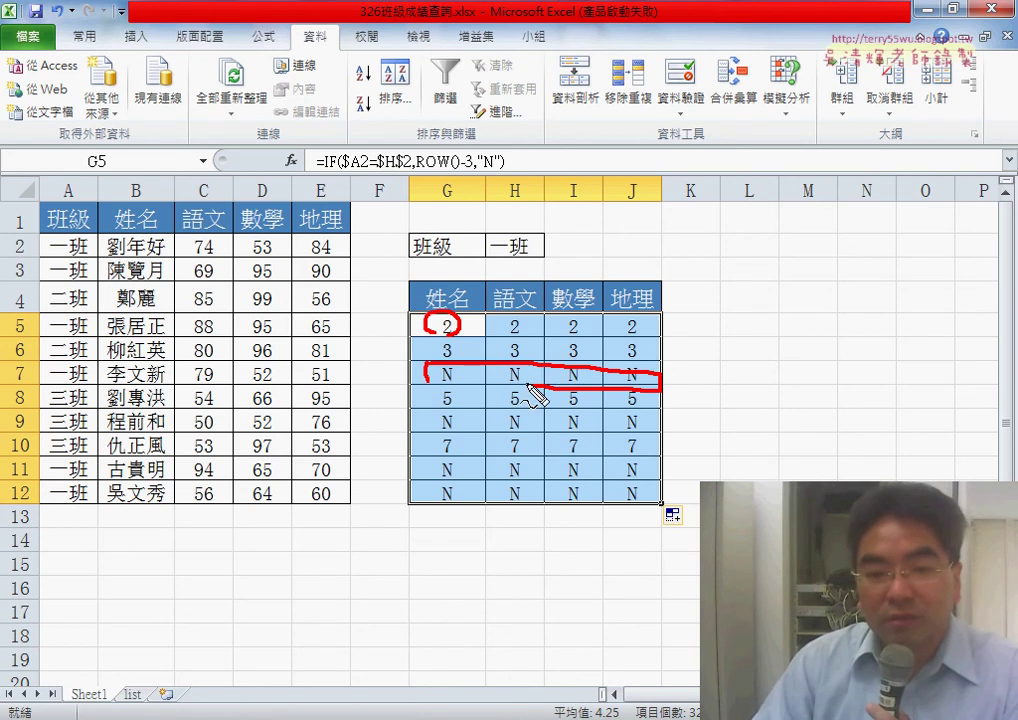
pyautogui.moveTo(431, 423)
pyautogui.mouseDown()
pyautogui.moveTo(650, 416)
pyautogui.moveTo(586, 432)
pyautogui.moveTo(431, 432)
pyautogui.mouseUp()
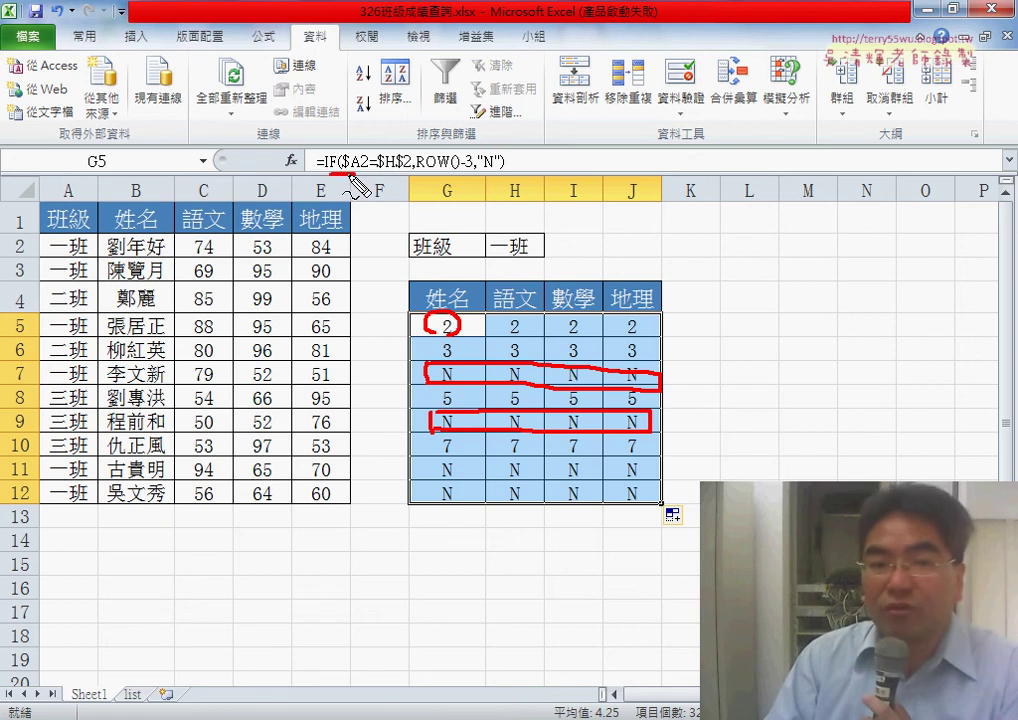
pyautogui.moveTo(352, 176); pyautogui.dragTo(505, 174)
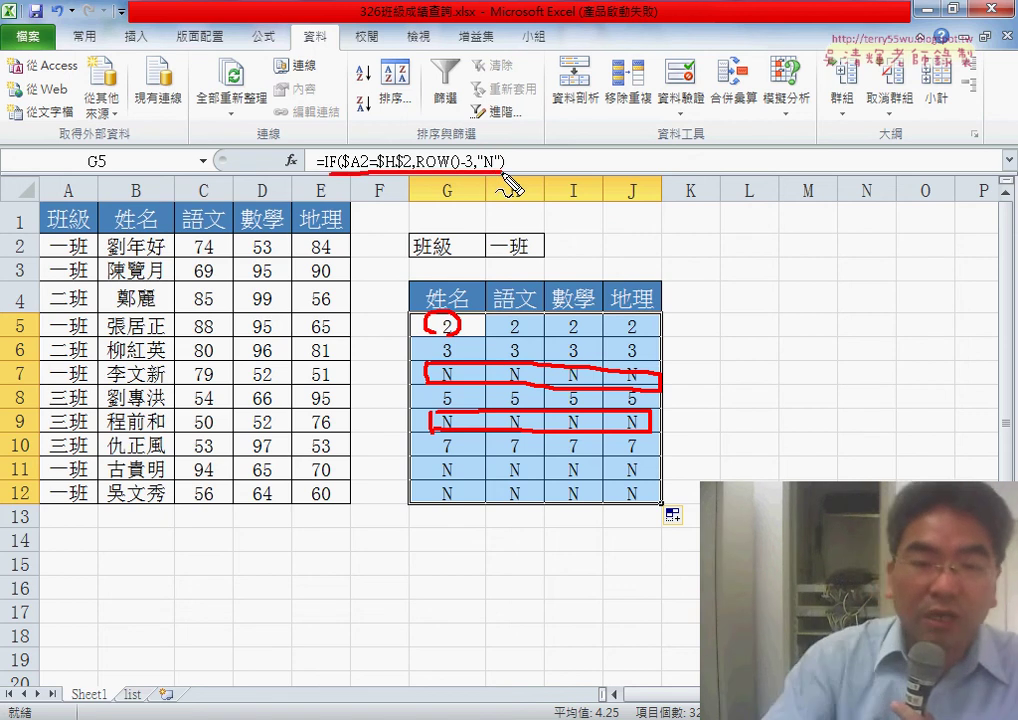
pyautogui.press('Escape')
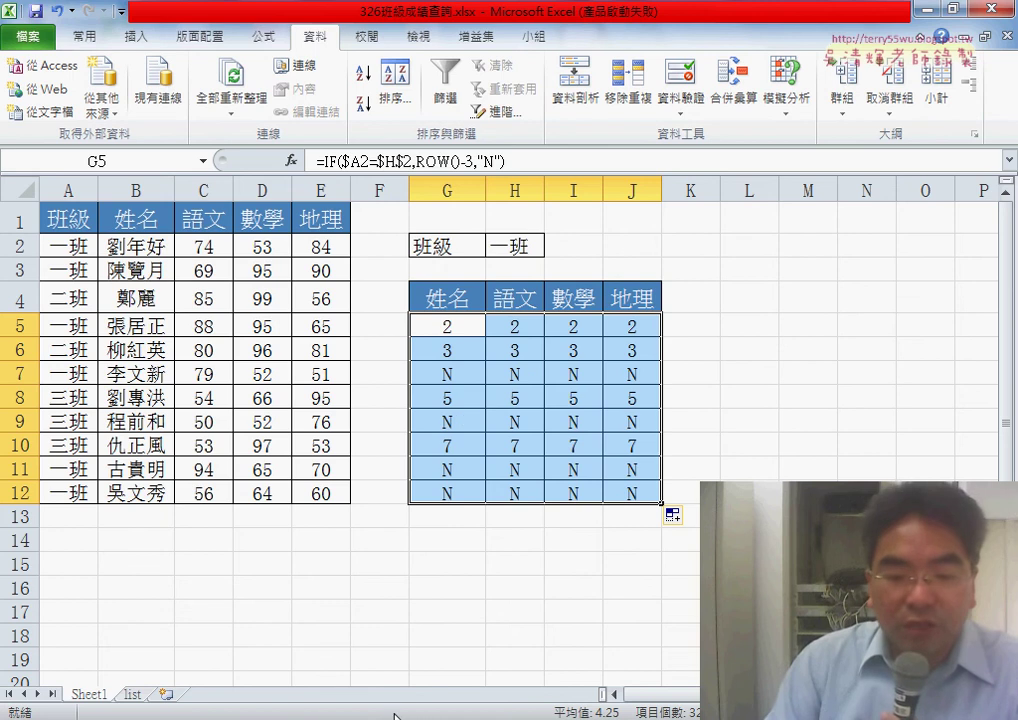
# - Change ROW()-4 to ROW()-3 in the IF formula noted in Google Docs
pyautogui.click(340, 670)
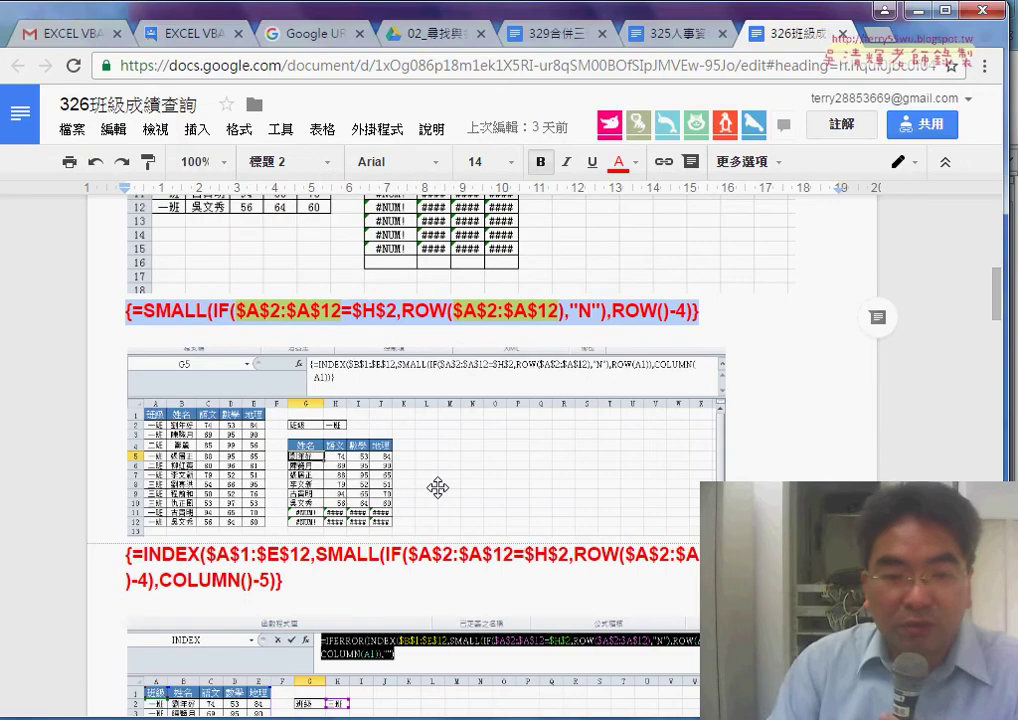
pyautogui.scroll(2, 441, 480)
pyautogui.scroll(3, 430, 450)
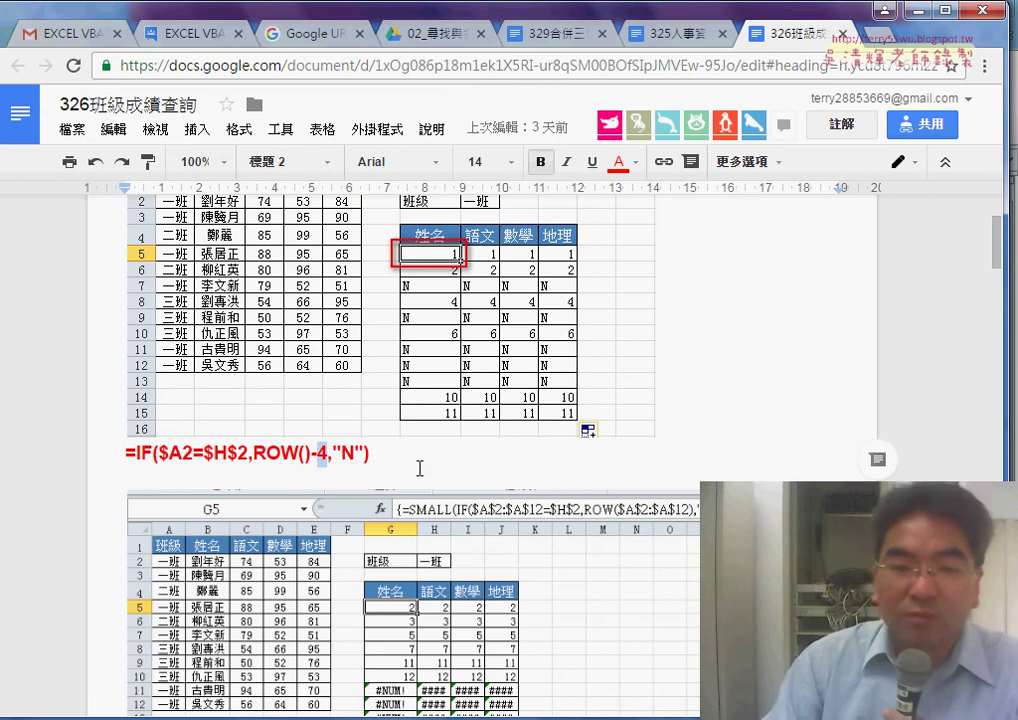
pyautogui.write('3')
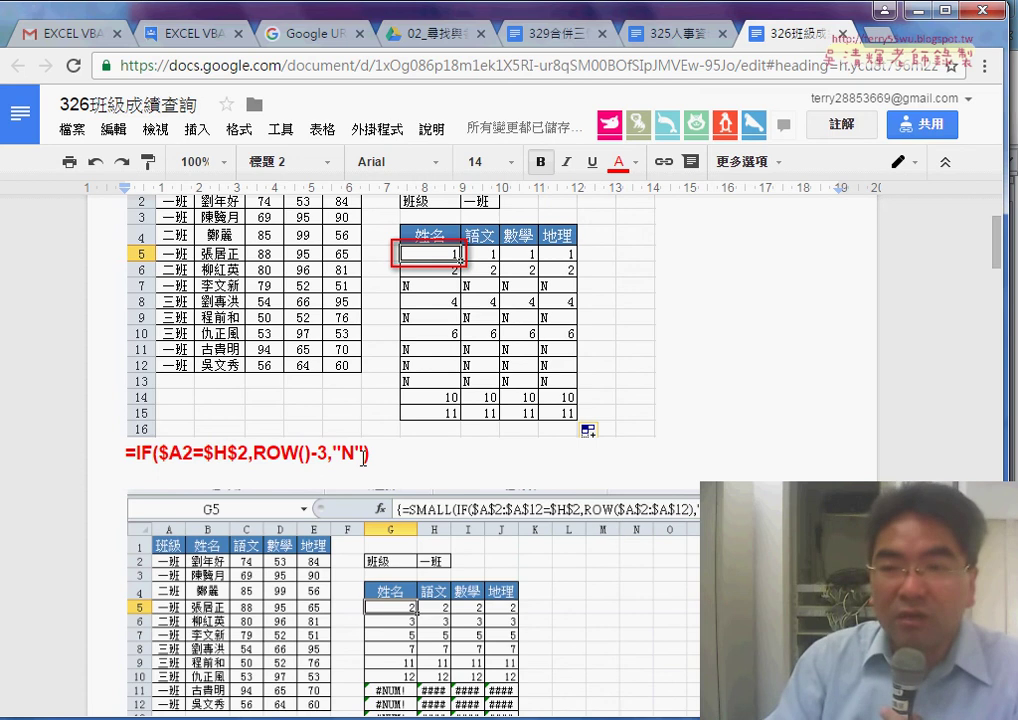
pyautogui.click(919, 12)
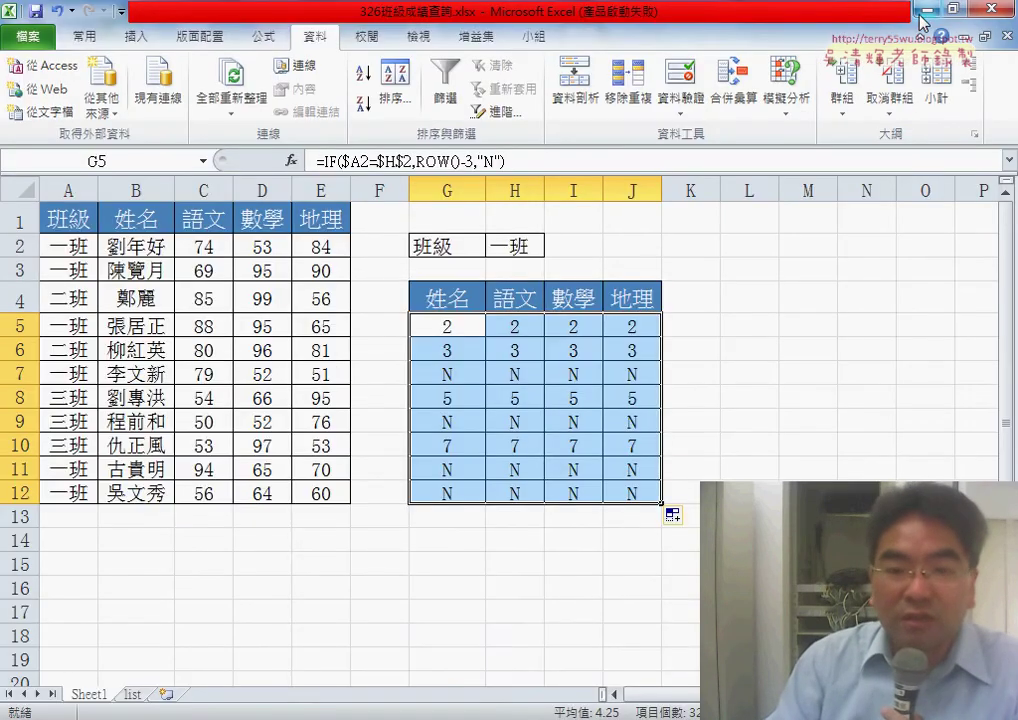
pyautogui.click(465, 322)
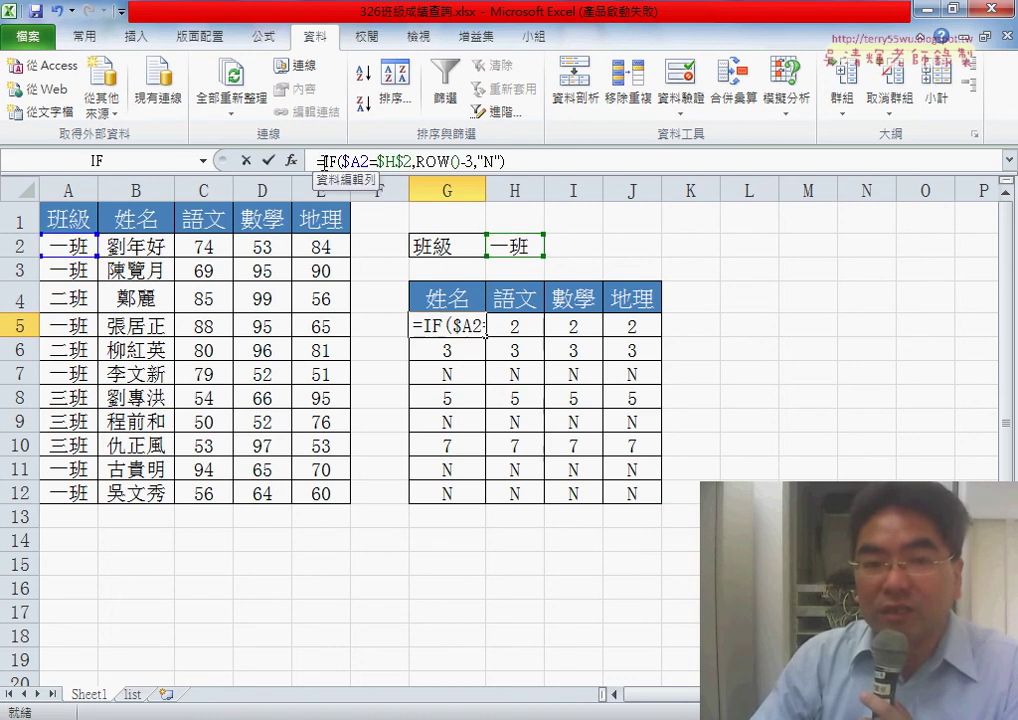
# - Cut the IF formula text out of G5, leaving only the equals sign
pyautogui.moveTo(320, 161); pyautogui.dragTo(505, 161)
pyautogui.rightClick(465, 165)
pyautogui.click(516, 187)
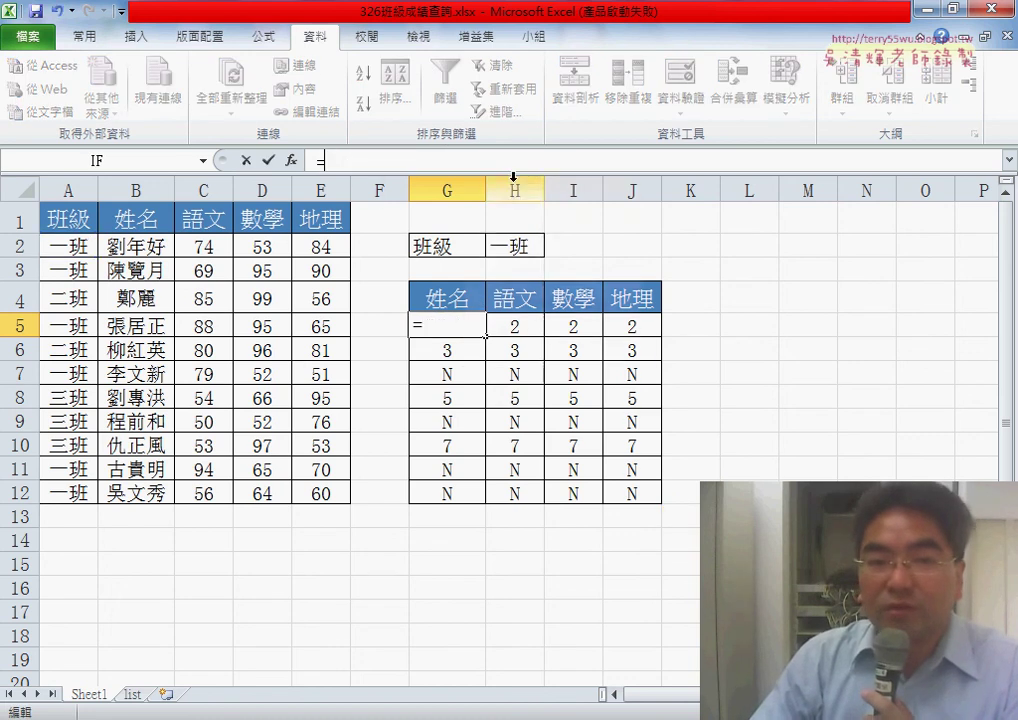
# - Pick SMALL from the 統計 category in Insert Function and confirm it
pyautogui.click(294, 165)
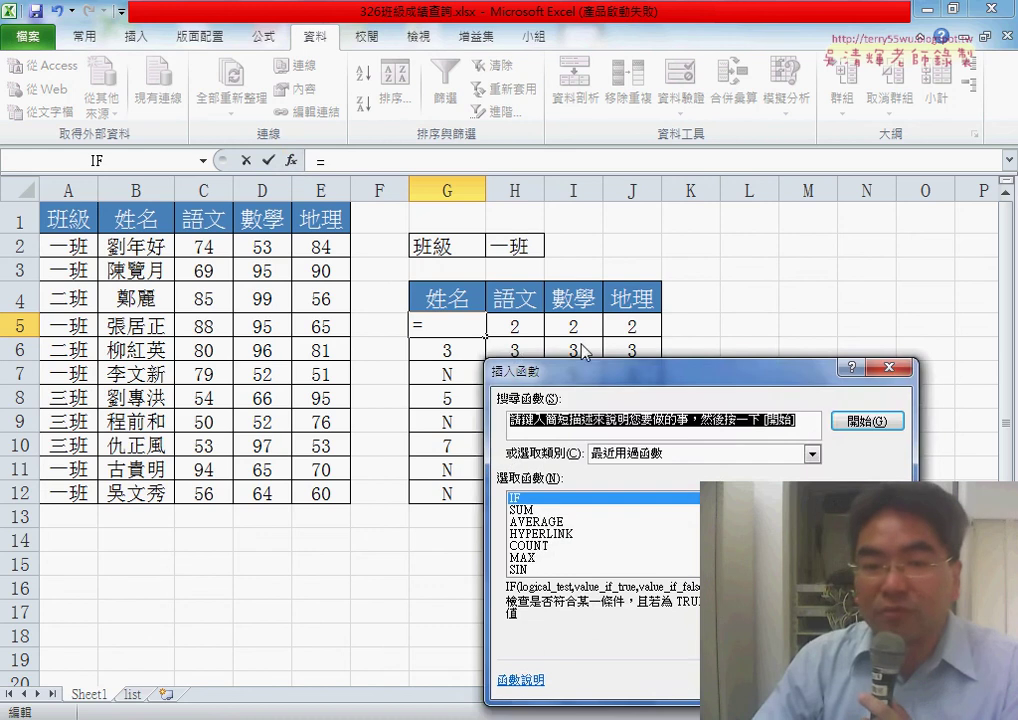
pyautogui.moveTo(576, 375); pyautogui.dragTo(340, 168)
pyautogui.click(415, 252)
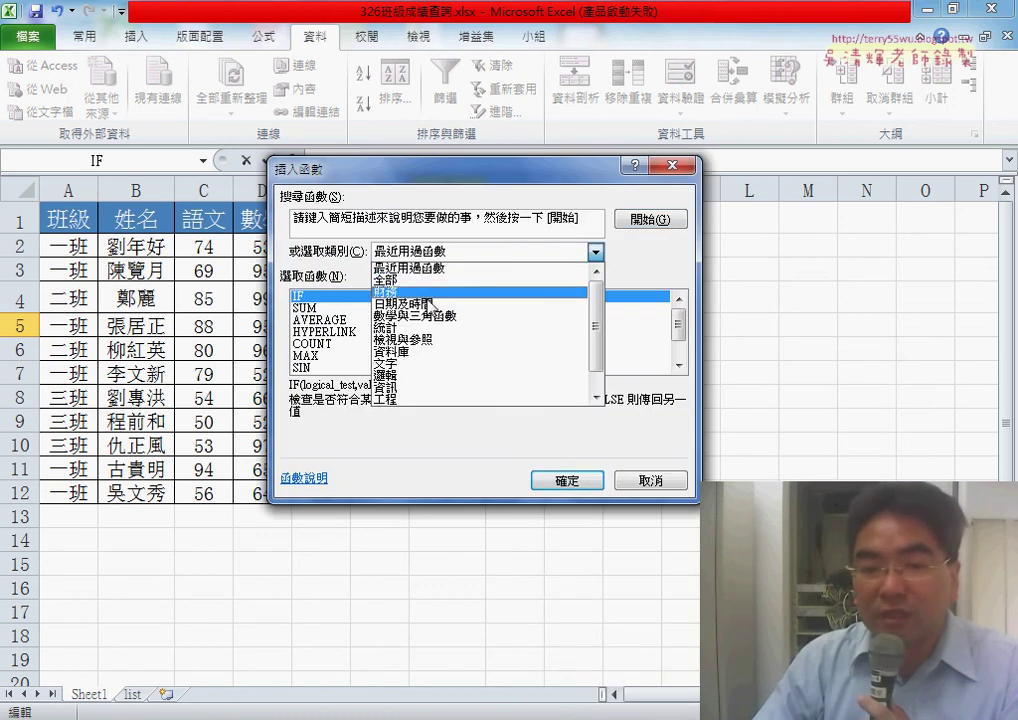
pyautogui.click(463, 340)
pyautogui.moveTo(687, 319); pyautogui.dragTo(684, 343)
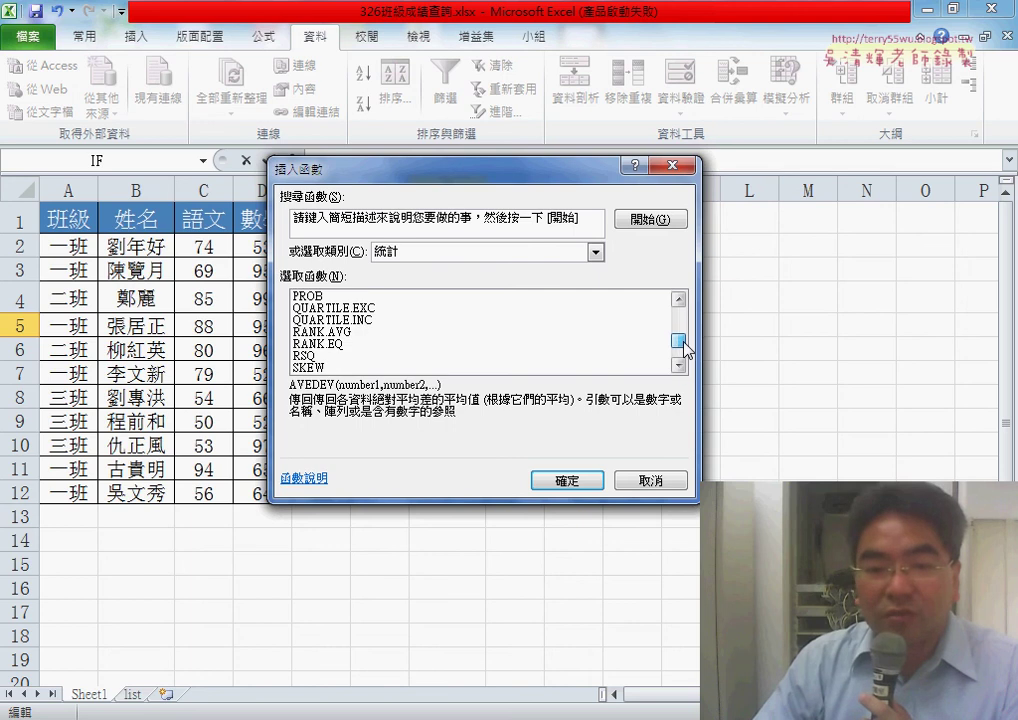
pyautogui.click(679, 366)
pyautogui.click(679, 366)
pyautogui.click(679, 366)
pyautogui.click(679, 366)
pyautogui.click(357, 344)
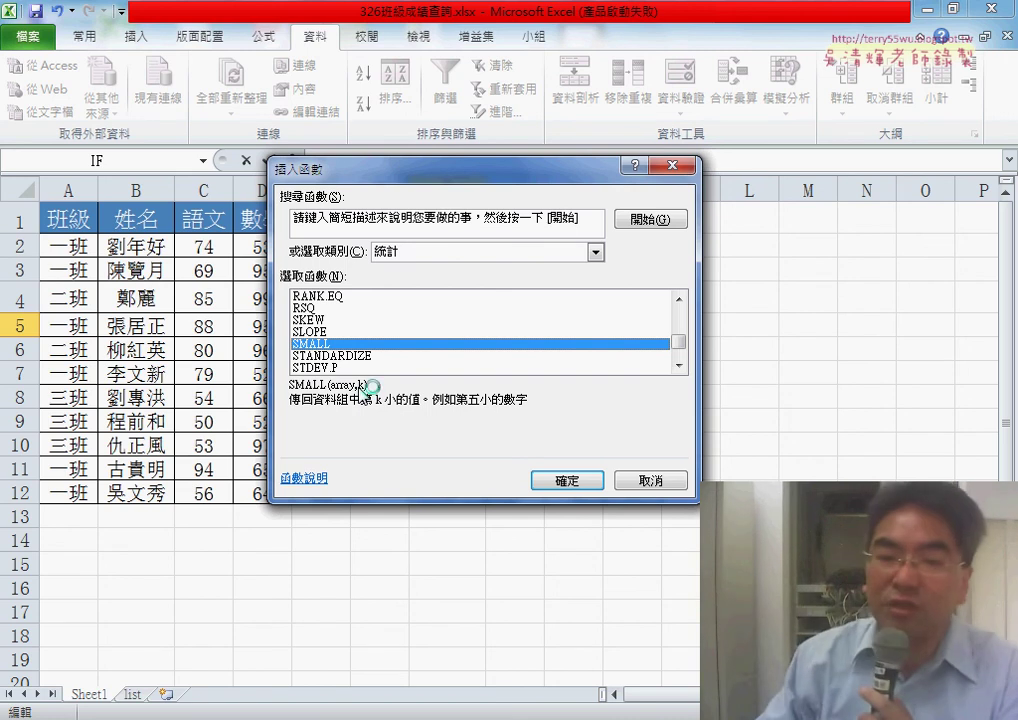
pyautogui.click(545, 480)
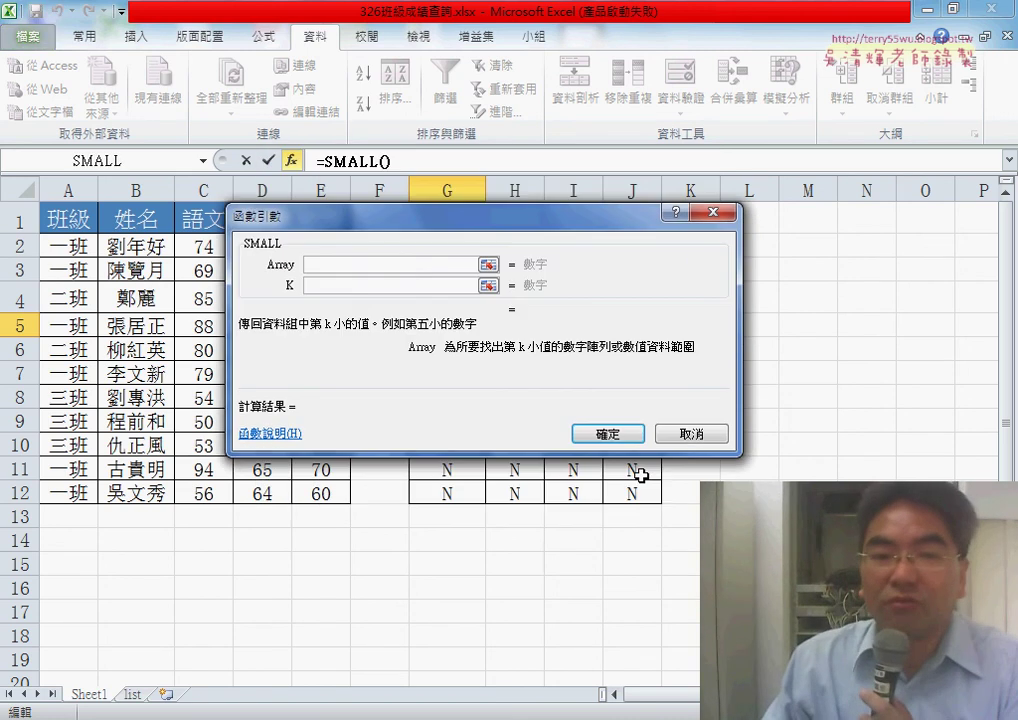
# - Paste the IF formula as SMALL's Array and enter row()-4 as K
pyautogui.moveTo(510, 230); pyautogui.dragTo(712, 256)
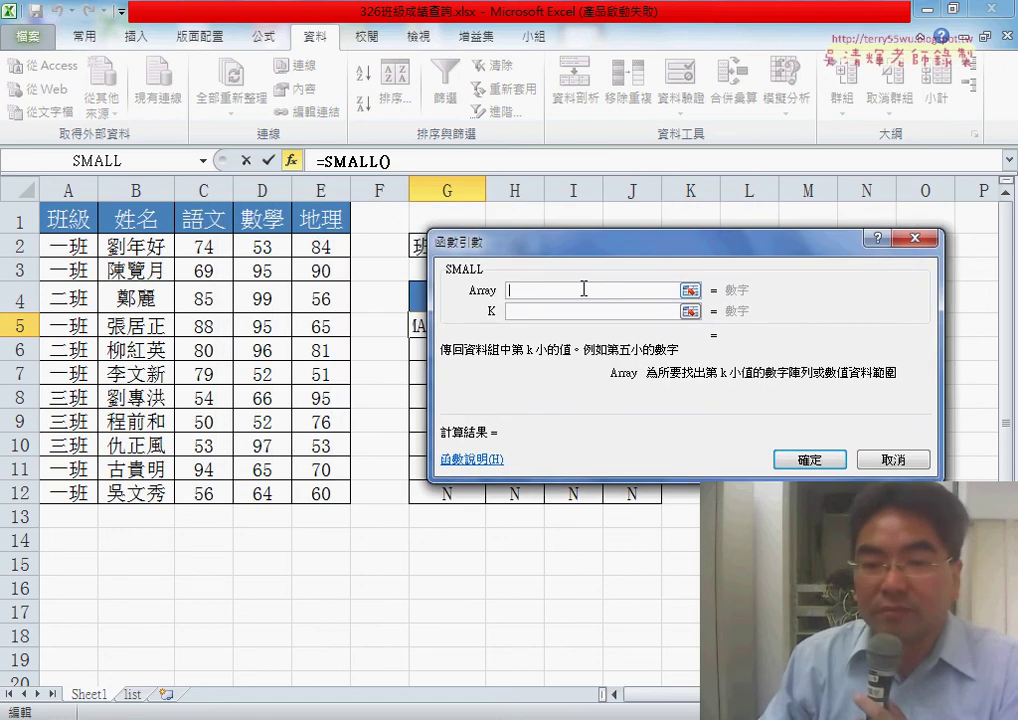
pyautogui.rightClick(583, 288)
pyautogui.click(607, 347)
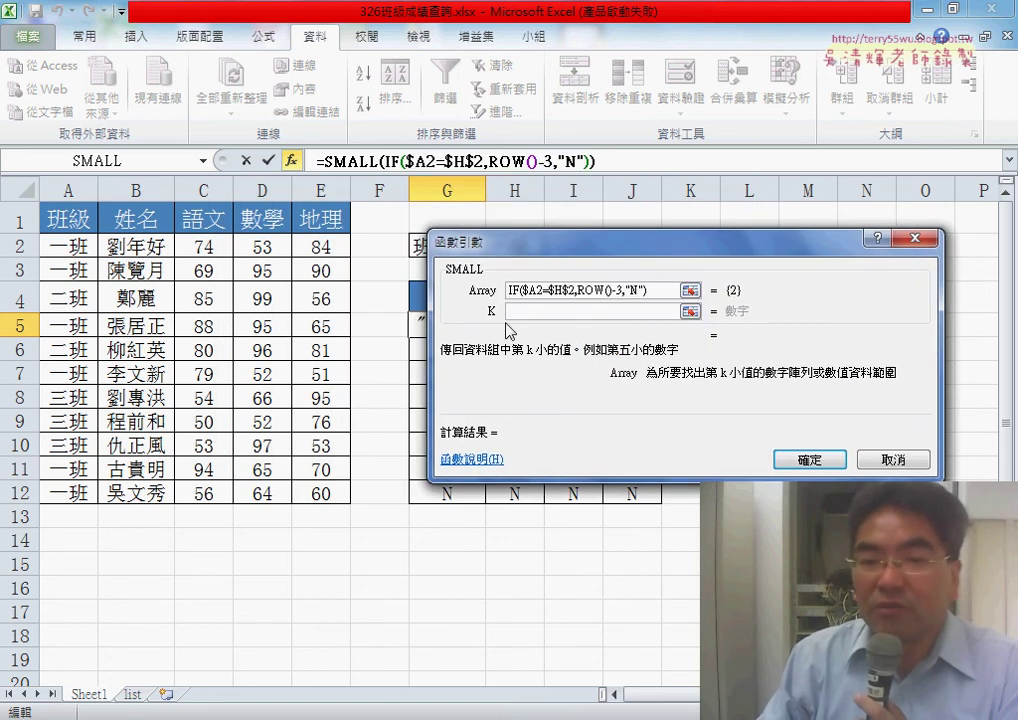
pyautogui.moveTo(548, 245); pyautogui.dragTo(703, 248)
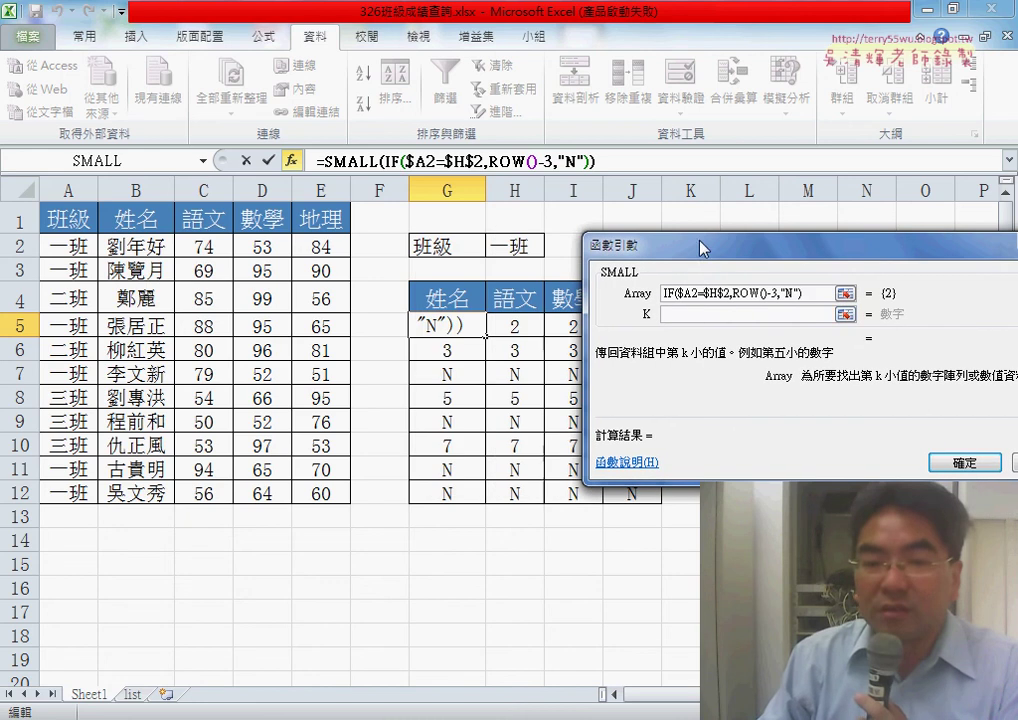
pyautogui.click(676, 313)
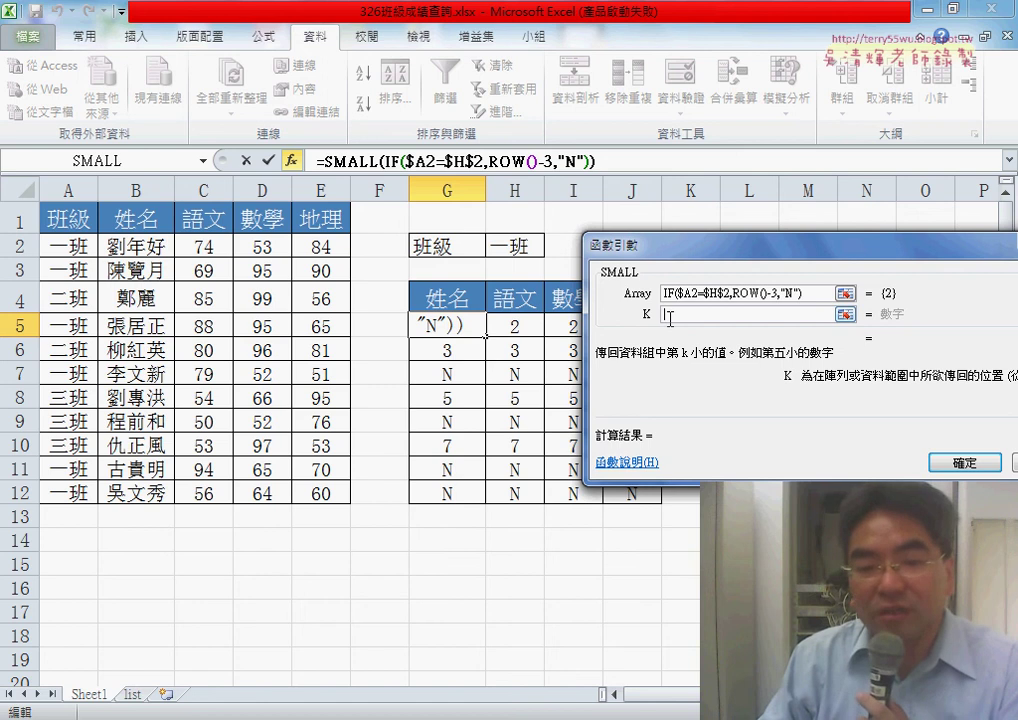
pyautogui.write('ro')
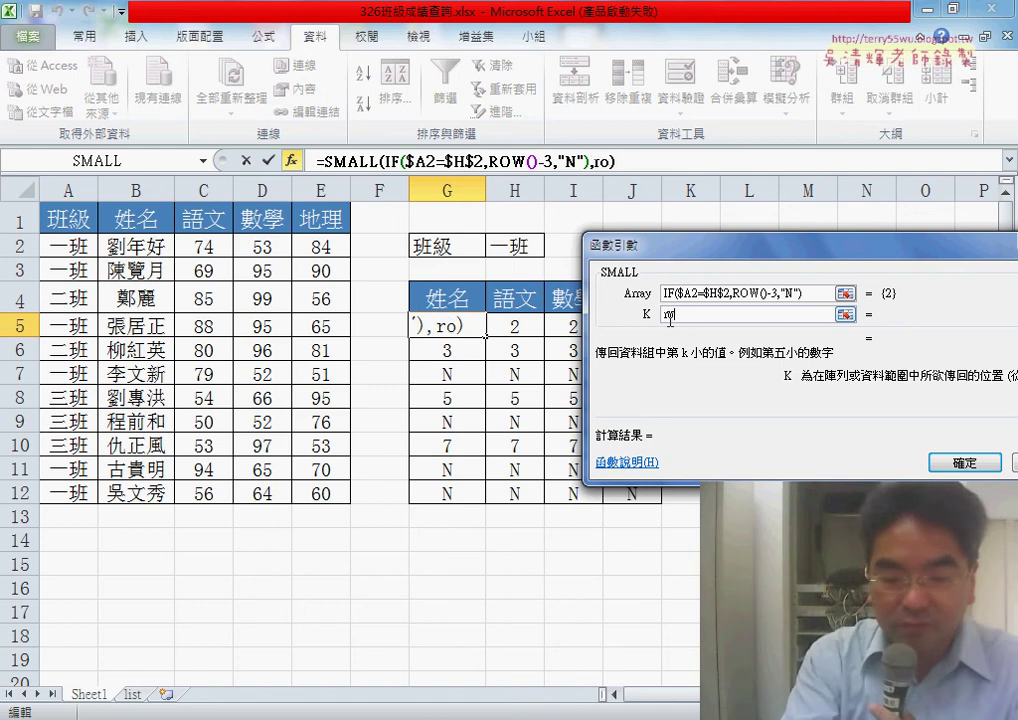
pyautogui.write('w()')
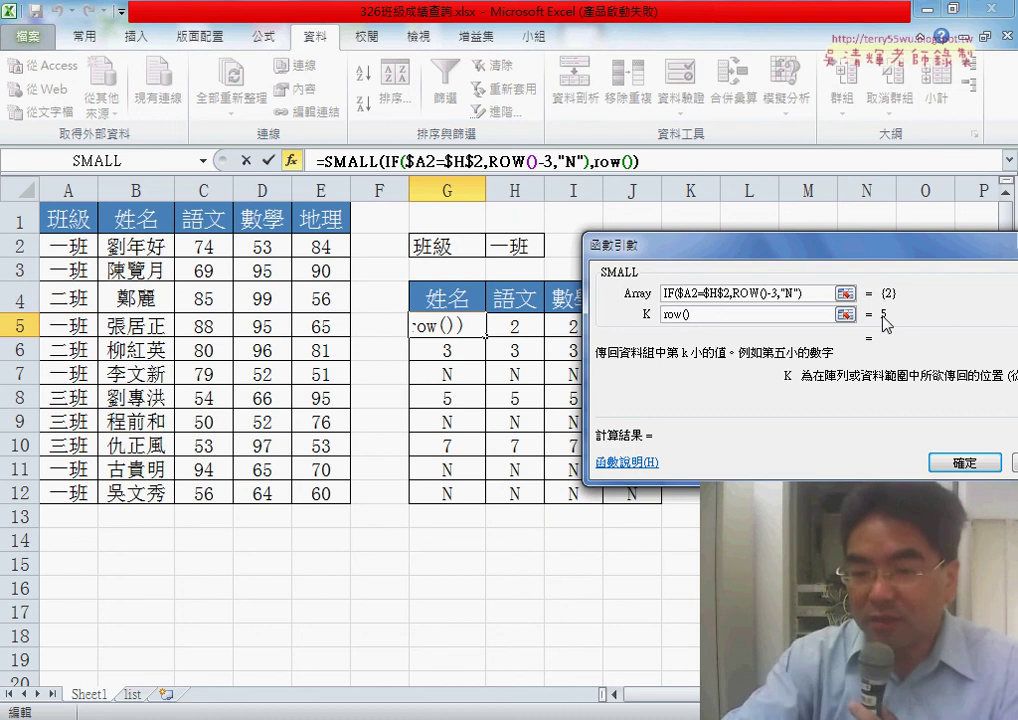
pyautogui.write('-')
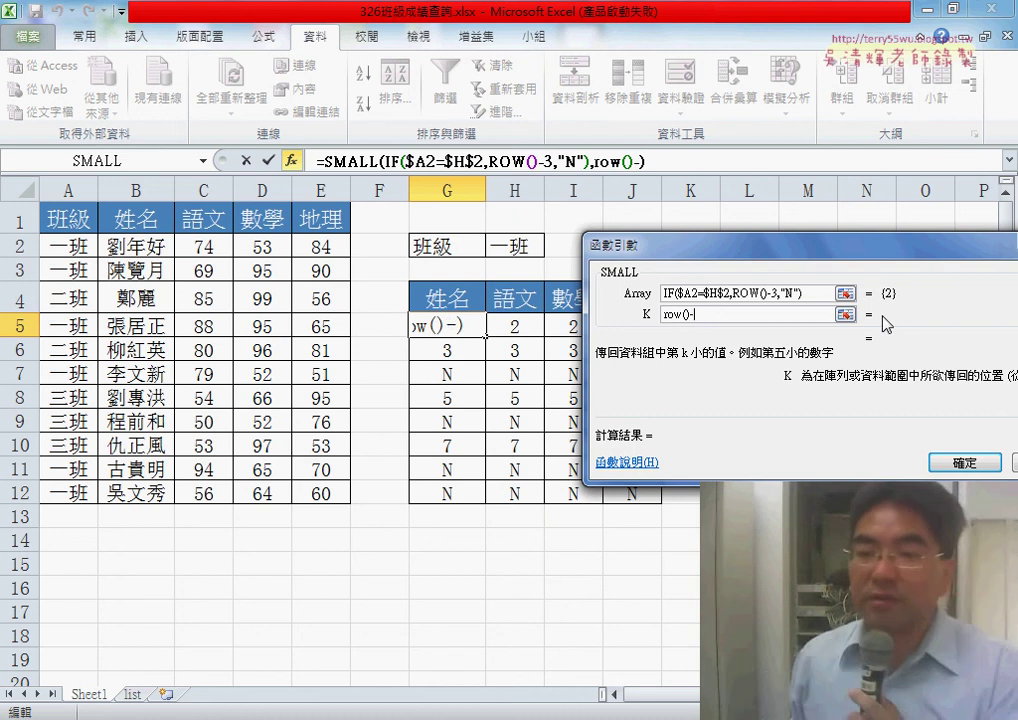
pyautogui.write('4')
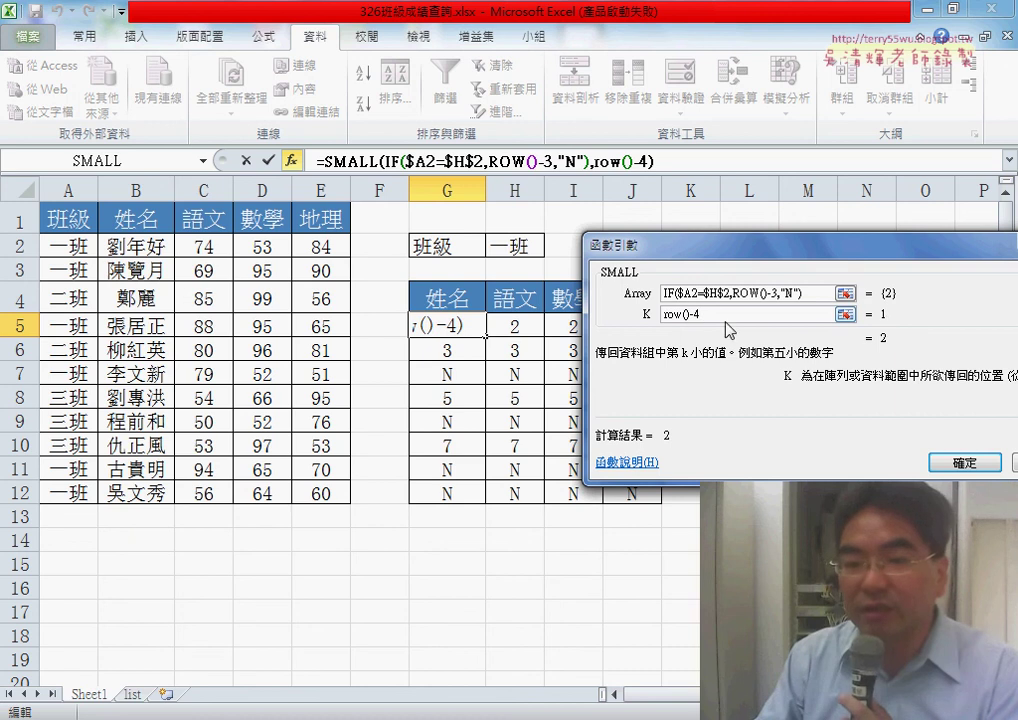
pyautogui.doubleClick(697, 313)
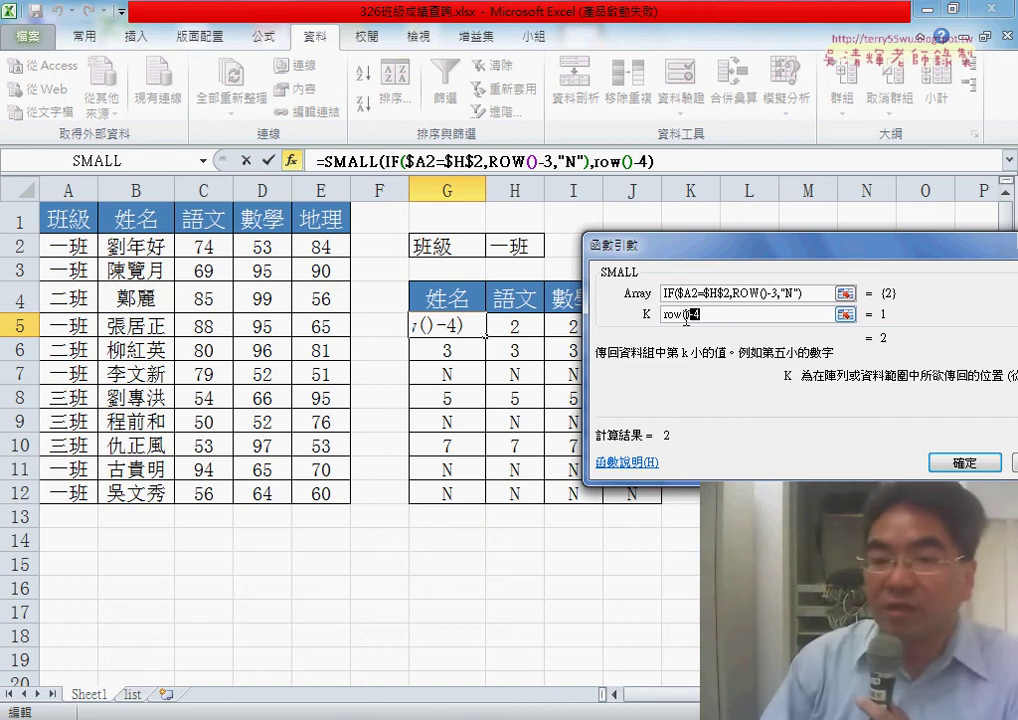
# - Change the IF condition to compare the absolute range $A$2:$A$12 with $H$2
pyautogui.click(698, 290)
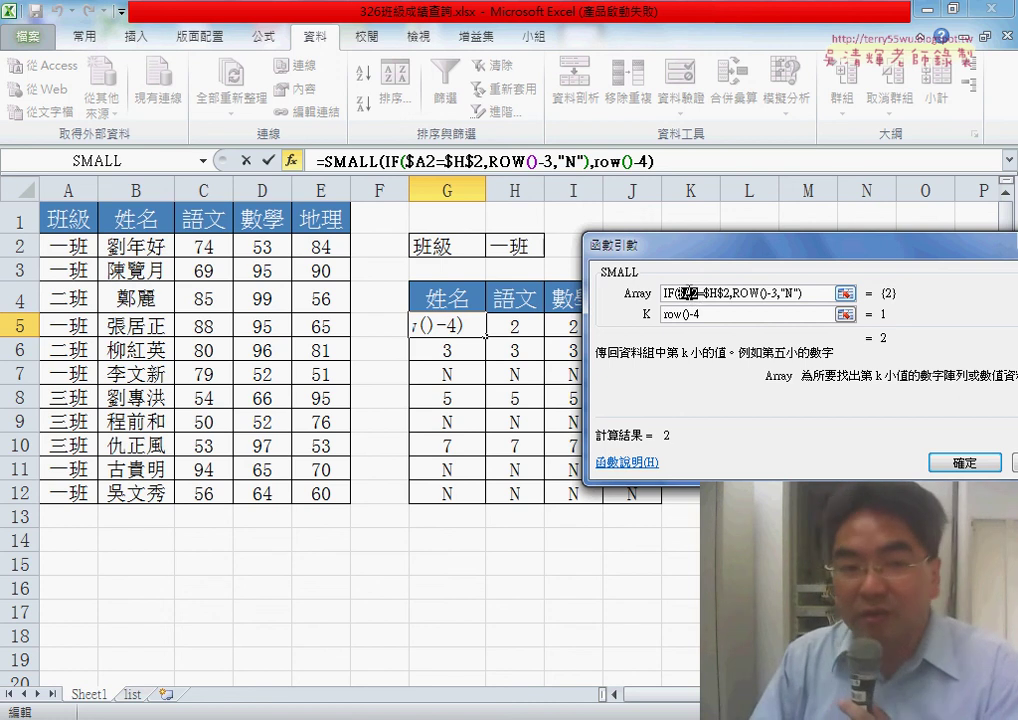
pyautogui.moveTo(66, 247); pyautogui.dragTo(66, 492)
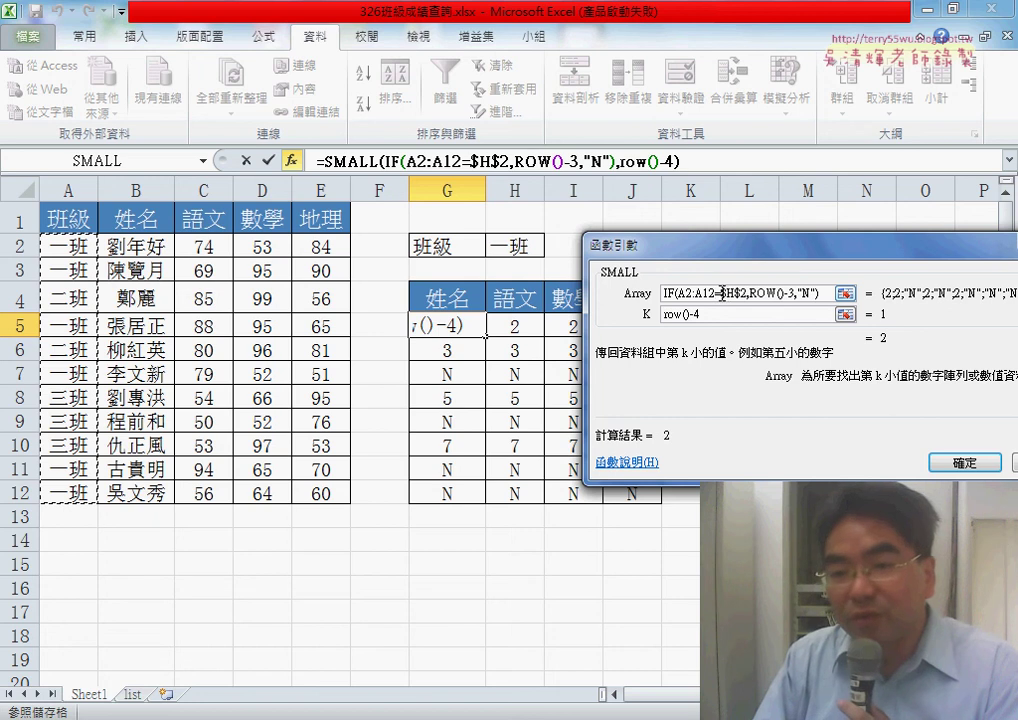
pyautogui.press('F2')
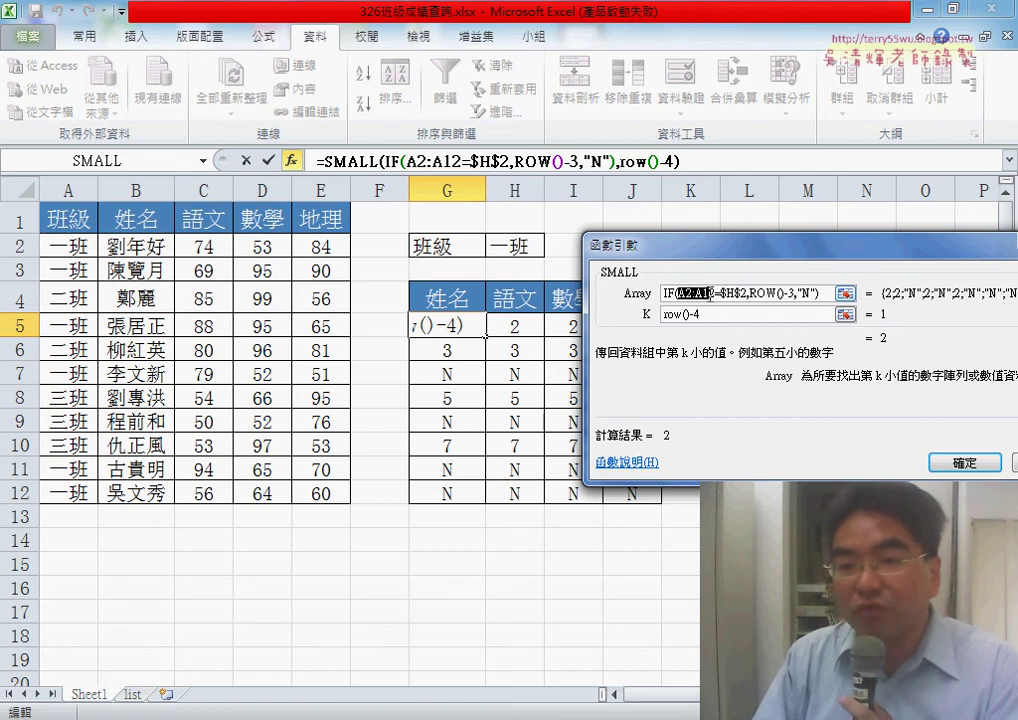
pyautogui.moveTo(711, 293); pyautogui.dragTo(714, 293)
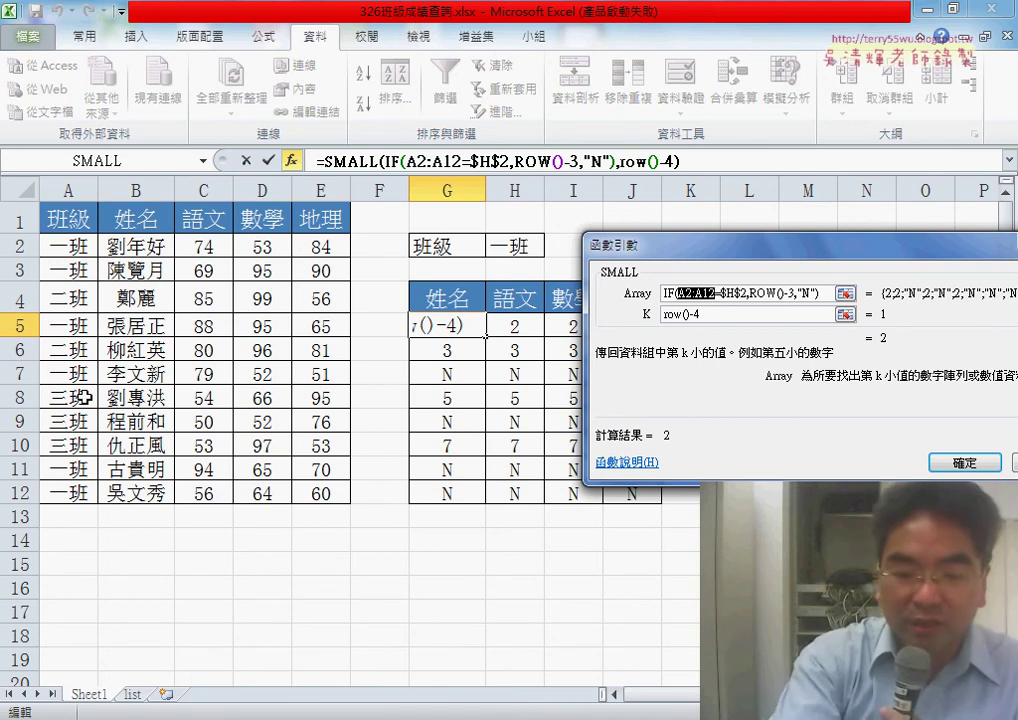
pyautogui.press('F4')
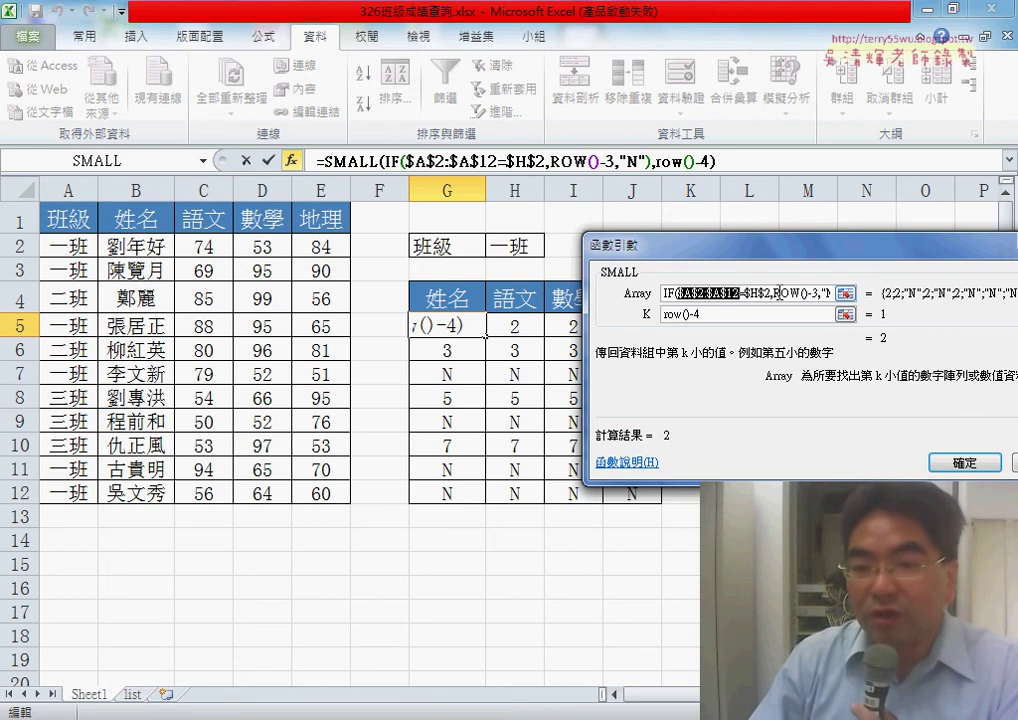
# - Replace ROW()-3 with ROW($A$2:$A$12) as the IF's true value
pyautogui.click(779, 295)
pyautogui.moveTo(816, 299); pyautogui.dragTo(819, 300)
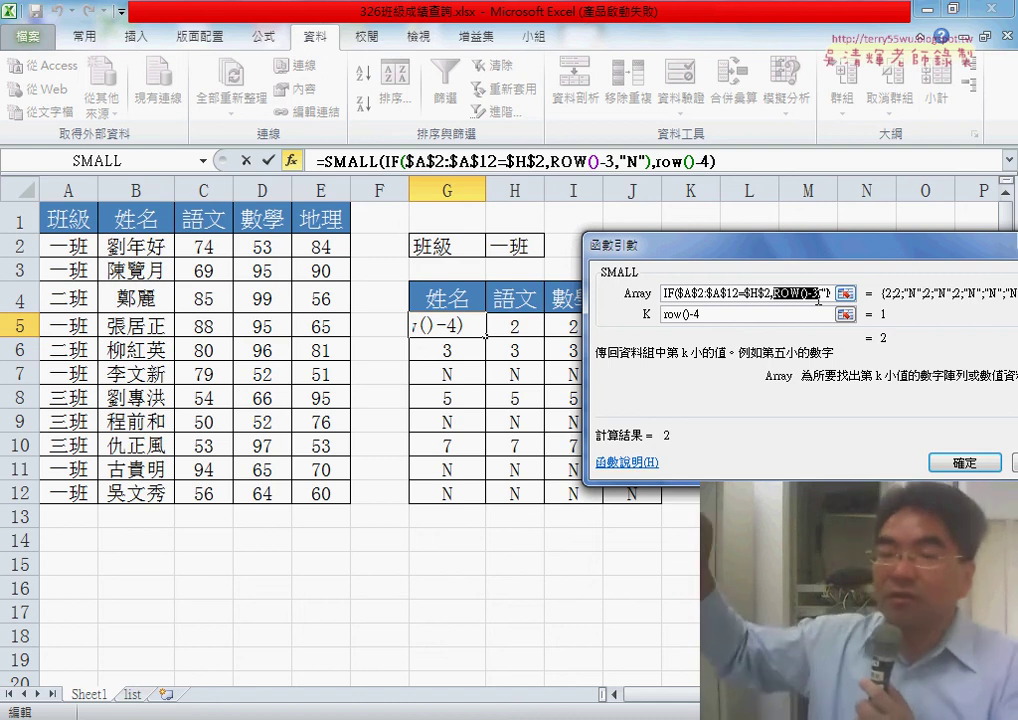
pyautogui.click(818, 299)
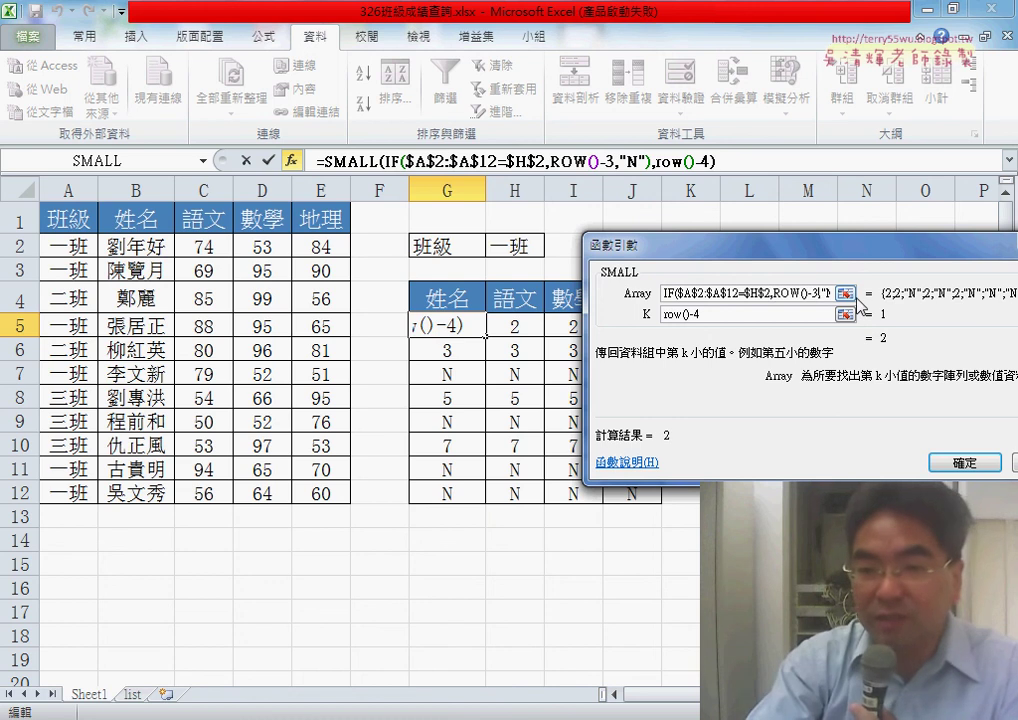
pyautogui.press('BackSpace')
pyautogui.press('BackSpace')
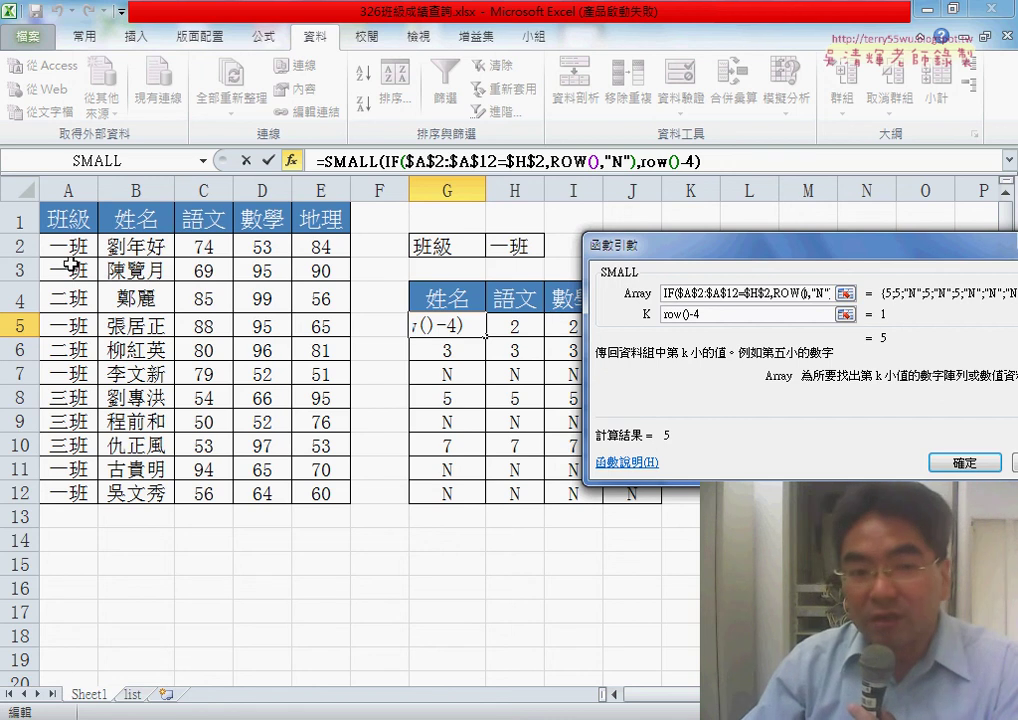
pyautogui.moveTo(65, 245); pyautogui.dragTo(57, 492)
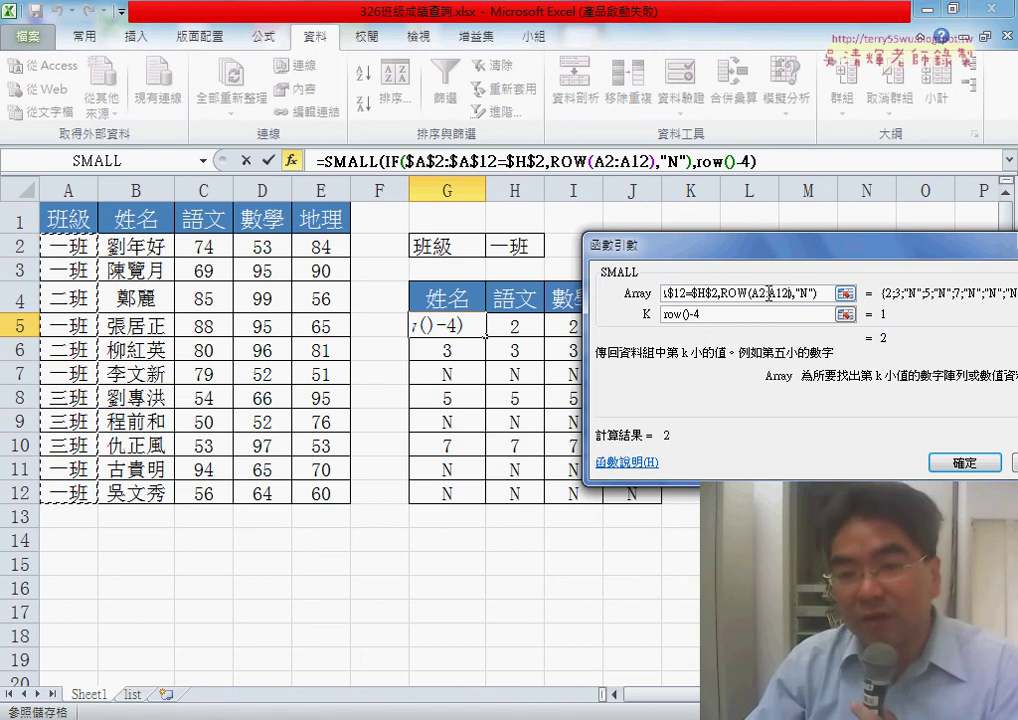
pyautogui.moveTo(766, 294); pyautogui.dragTo(812, 295)
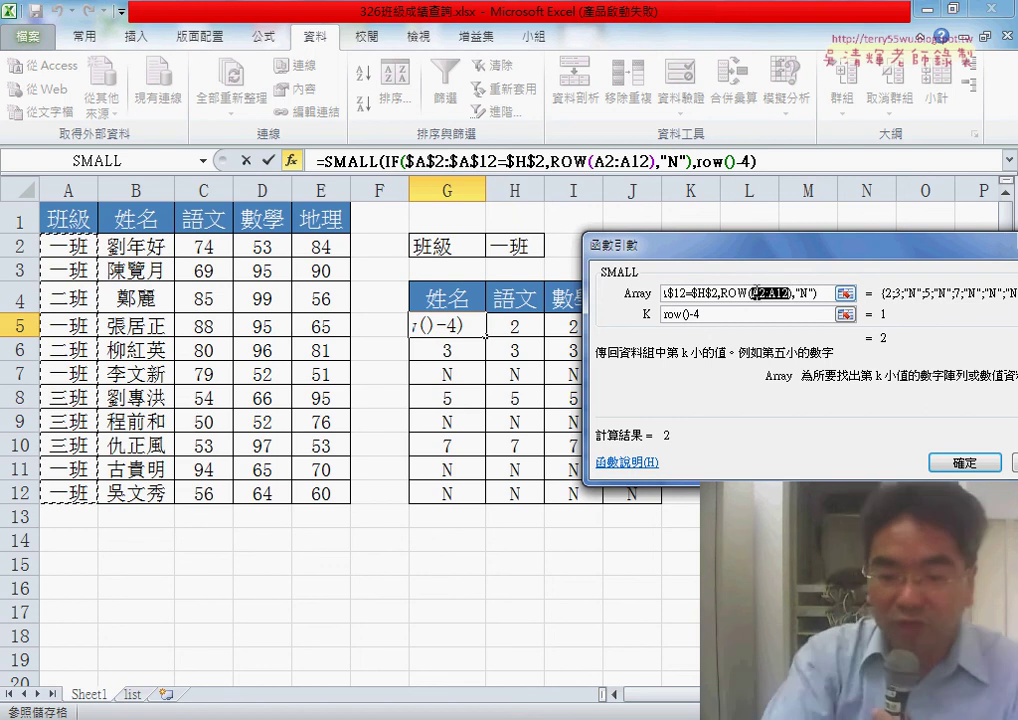
pyautogui.press('F4')
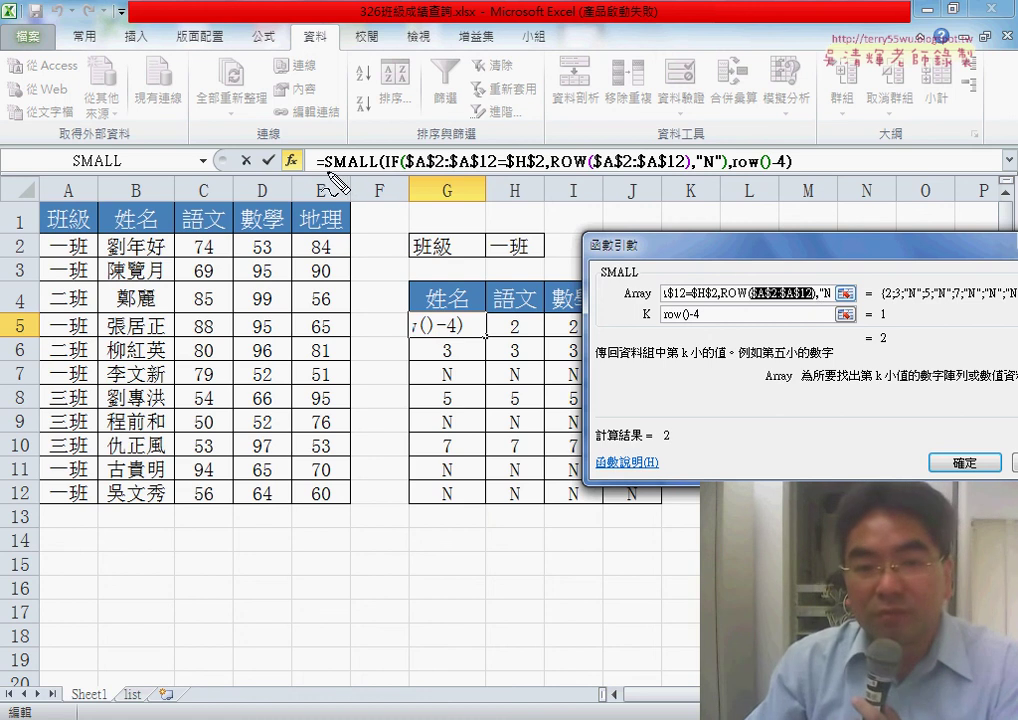
pyautogui.moveTo(378, 188); pyautogui.dragTo(380, 148)
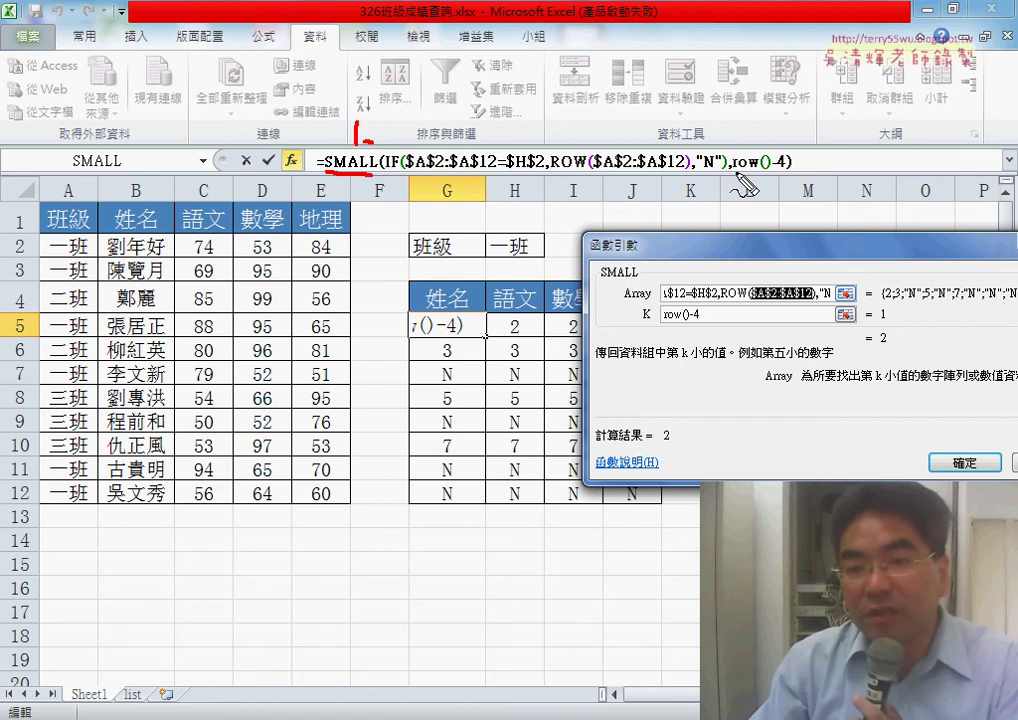
# - Annotate row()-4, the $A$2:$A$12 condition range and the ROW range, then clear the ink
pyautogui.moveTo(735, 172); pyautogui.dragTo(780, 171)
pyautogui.moveTo(702, 330); pyautogui.dragTo(706, 319)
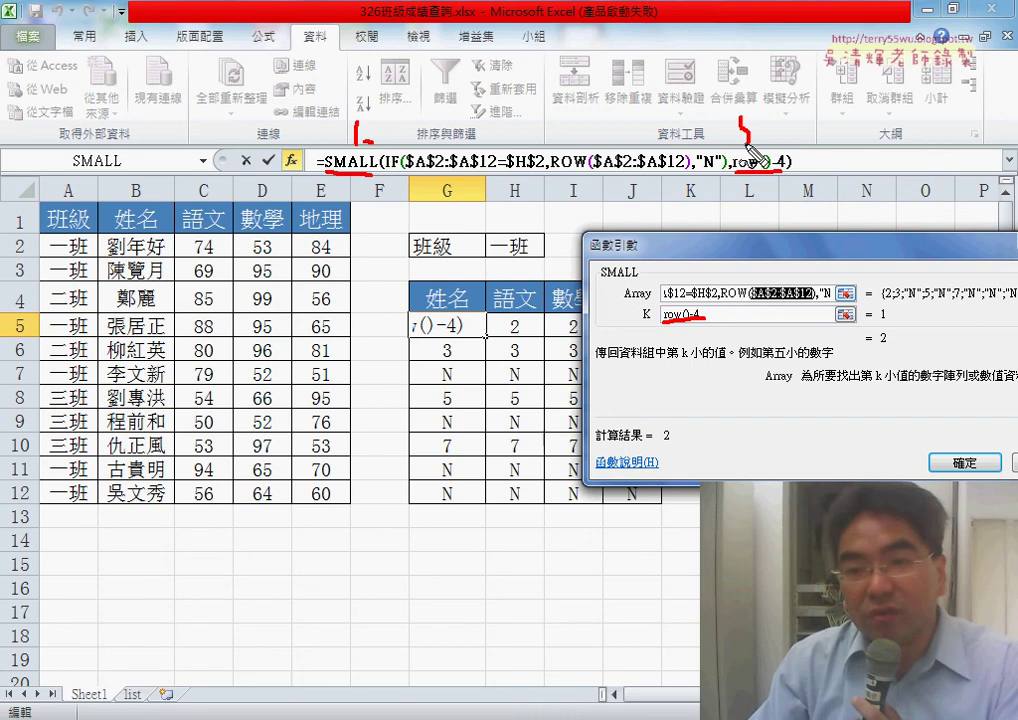
pyautogui.moveTo(741, 118); pyautogui.dragTo(756, 117)
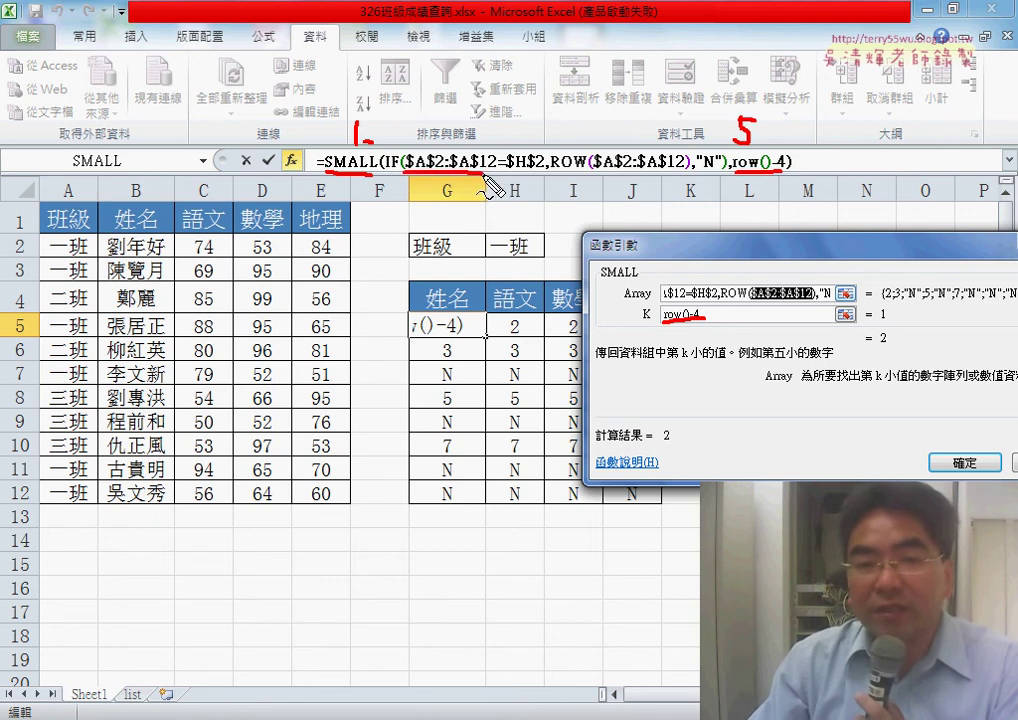
pyautogui.moveTo(403, 172); pyautogui.dragTo(497, 172)
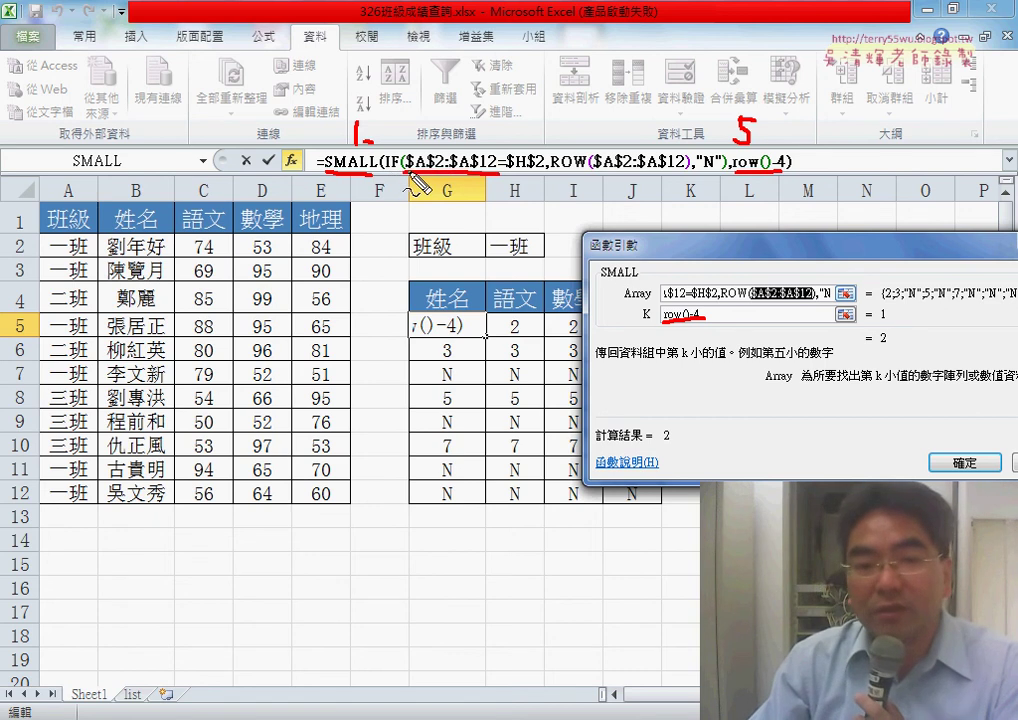
pyautogui.moveTo(405, 142); pyautogui.dragTo(497, 178)
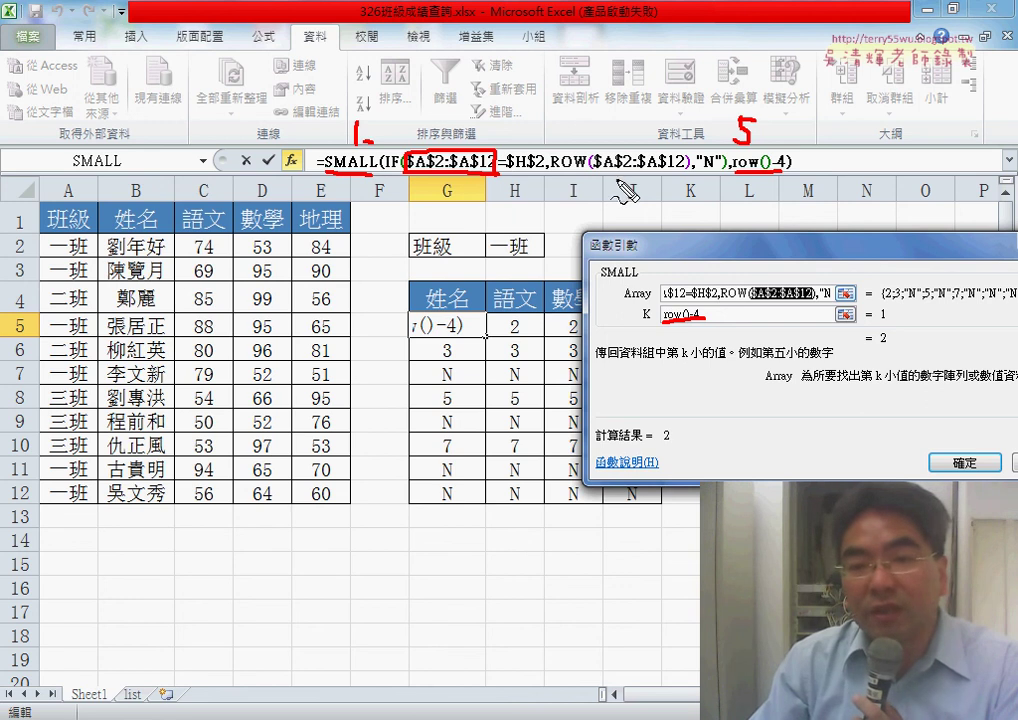
pyautogui.moveTo(598, 173); pyautogui.dragTo(646, 173)
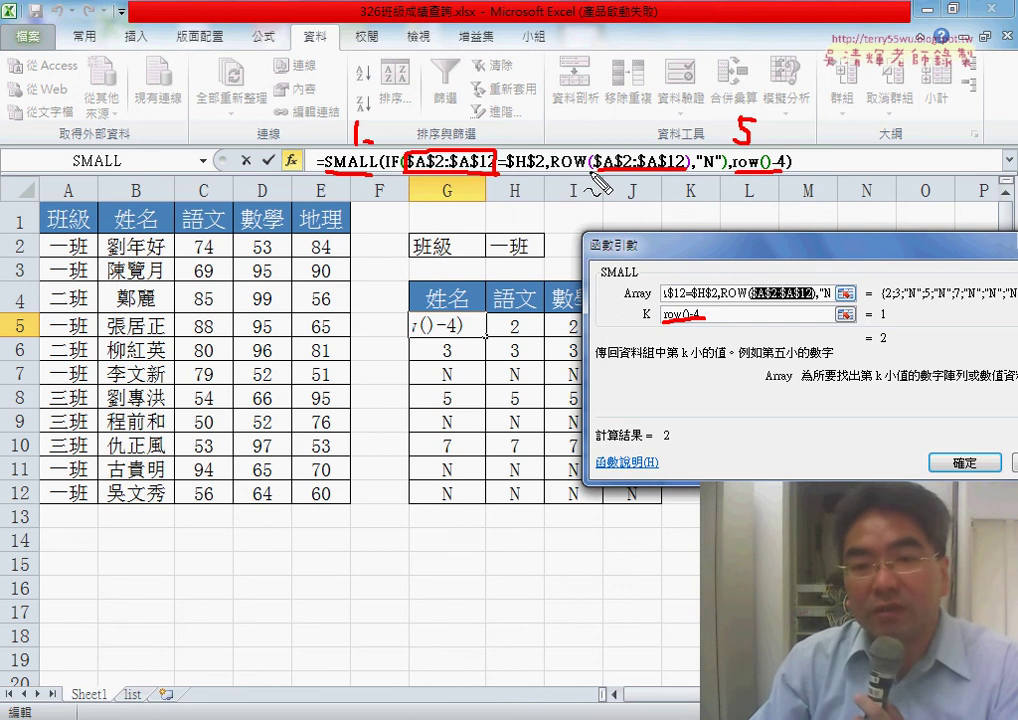
pyautogui.moveTo(592, 147); pyautogui.dragTo(688, 176)
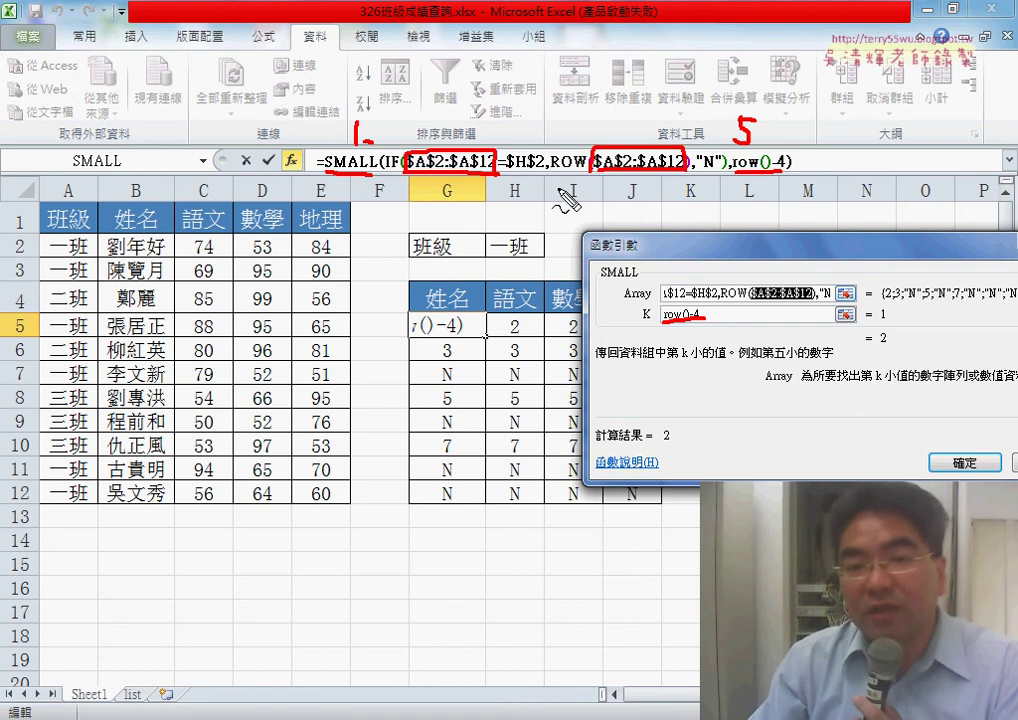
pyautogui.moveTo(533, 202)
pyautogui.mouseDown()
pyautogui.moveTo(557, 183)
pyautogui.moveTo(598, 190)
pyautogui.mouseUp()
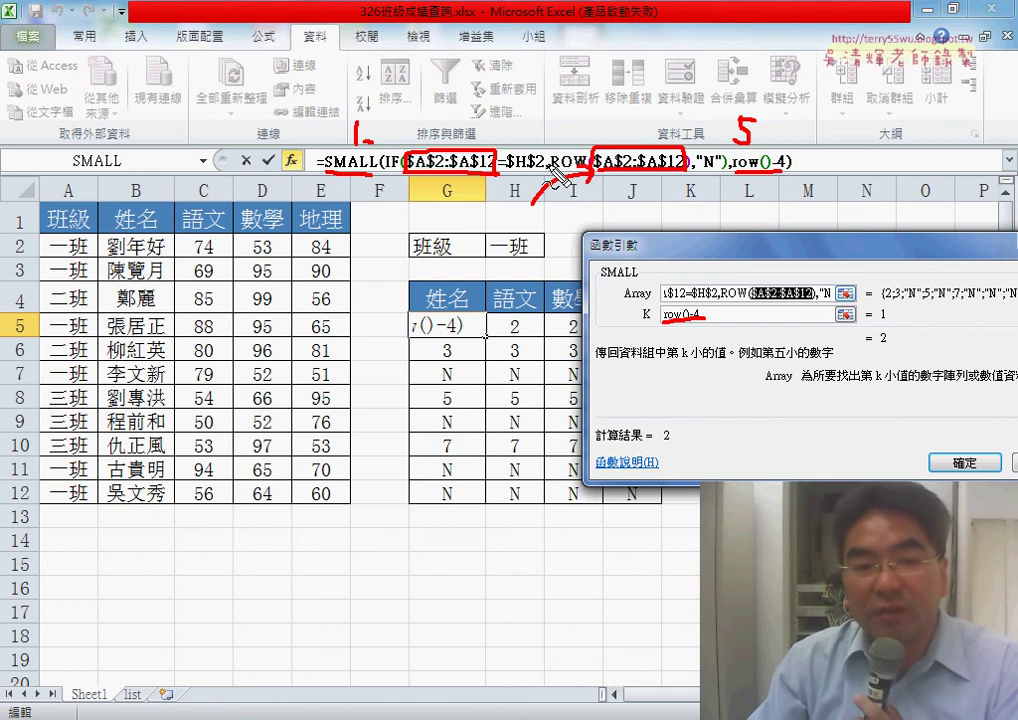
pyautogui.moveTo(28, 235); pyautogui.dragTo(22, 233)
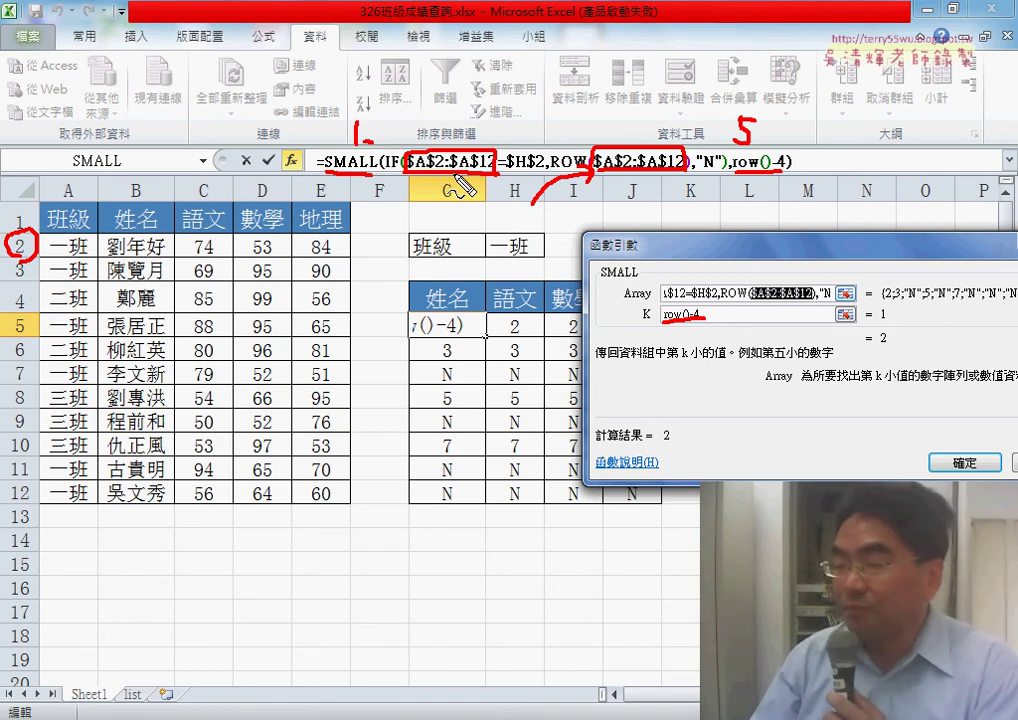
pyautogui.press('Escape')
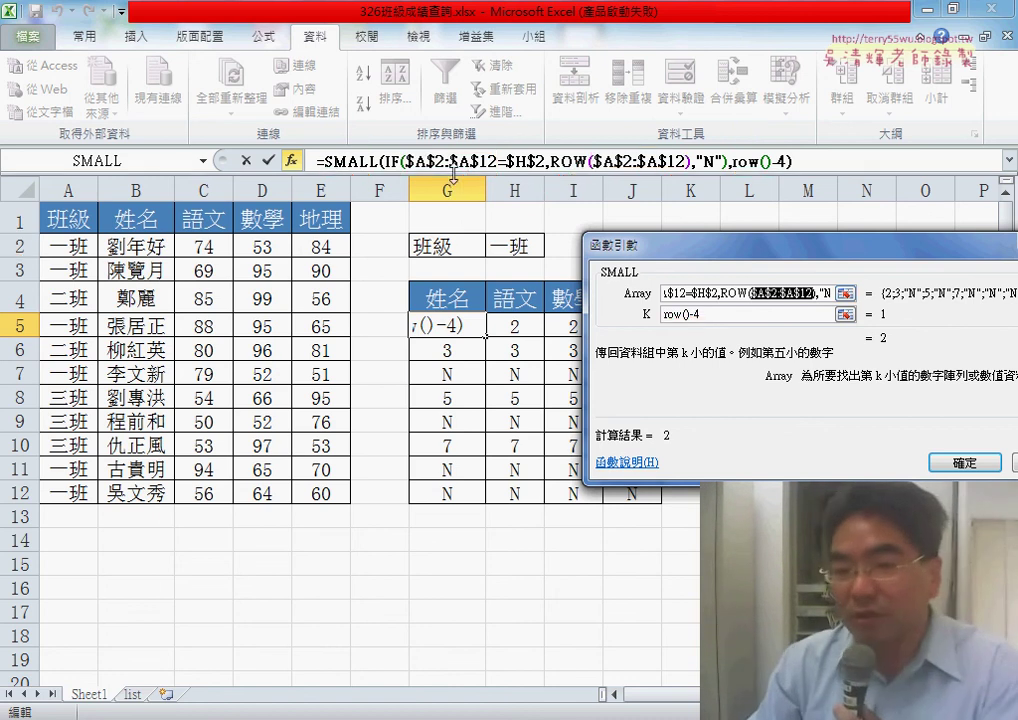
# - Confirm the SMALL formula, then re-enter it with Ctrl+Shift+Enter as an array formula
pyautogui.click(965, 463)
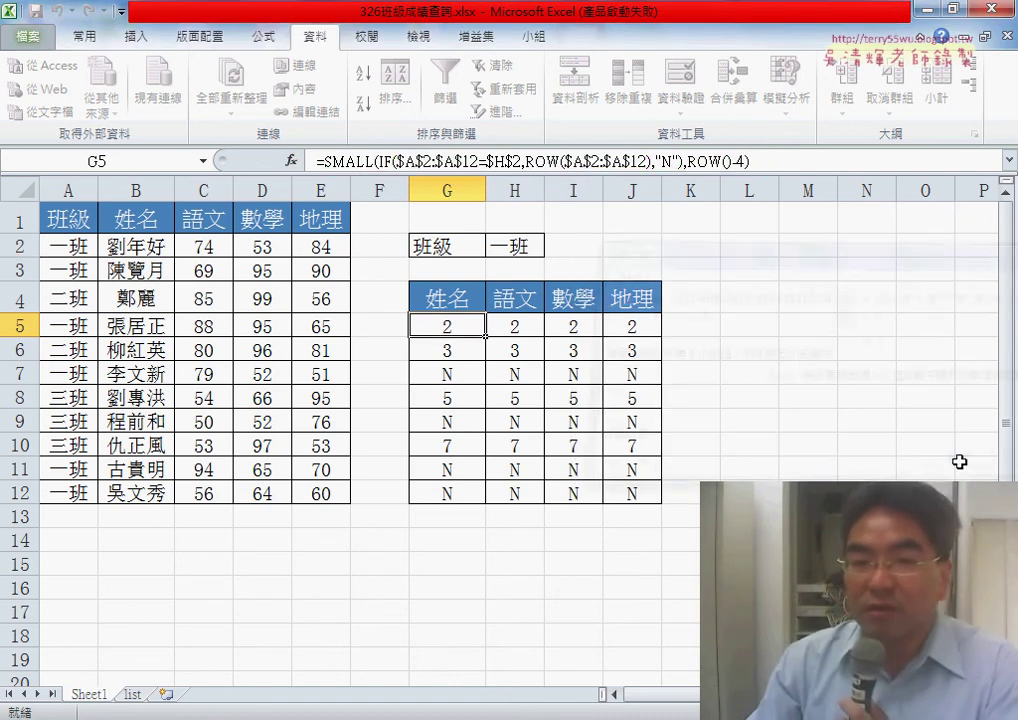
pyautogui.click(752, 162)
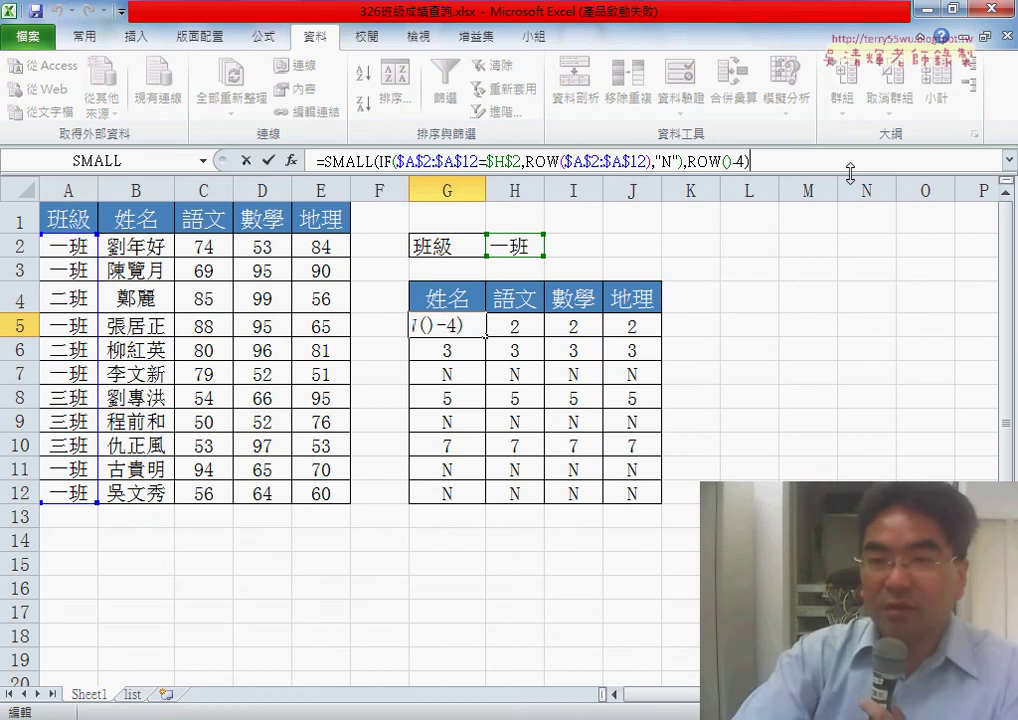
pyautogui.hotkey('ctrl', 'shift', 'Return')
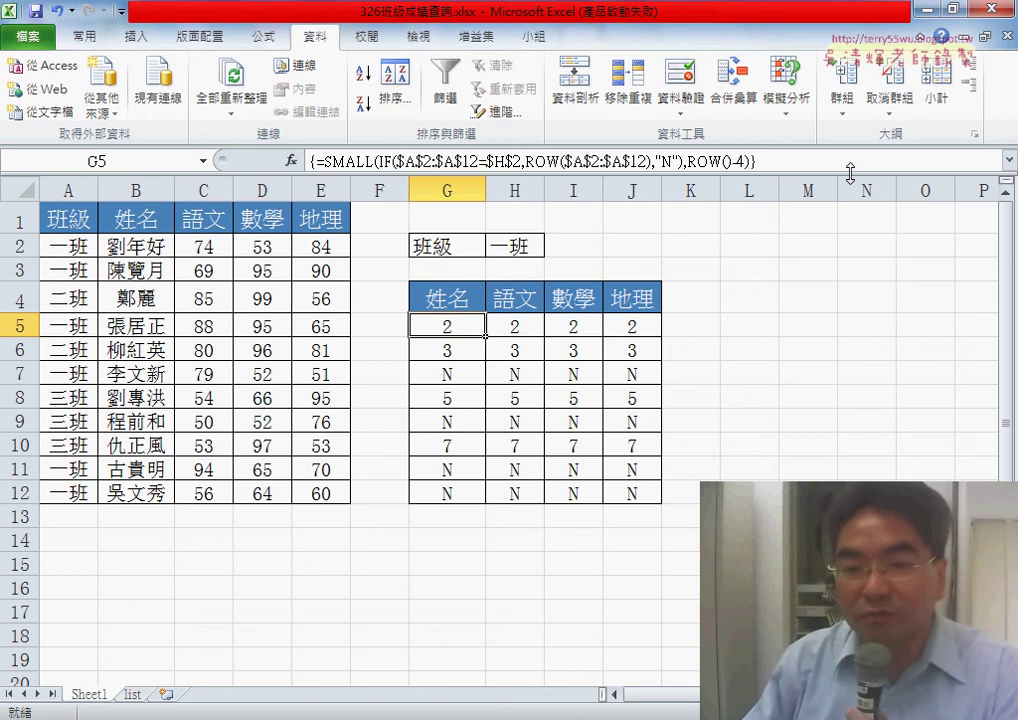
# - Copy G5's formula across to J5 and down to row 12, listing 2, 3, 5, 7, 11, 12 then #NUM!
pyautogui.moveTo(493, 335); pyautogui.dragTo(567, 339)
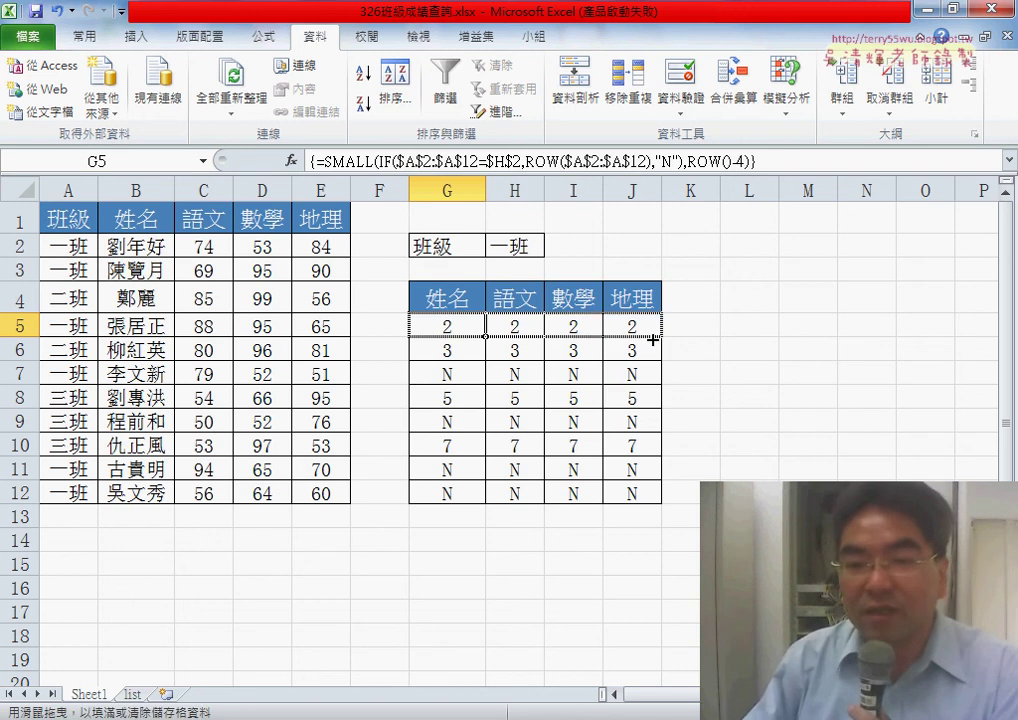
pyautogui.moveTo(653, 340)
pyautogui.mouseDown()
pyautogui.moveTo(666, 350)
pyautogui.moveTo(666, 494)
pyautogui.mouseUp()
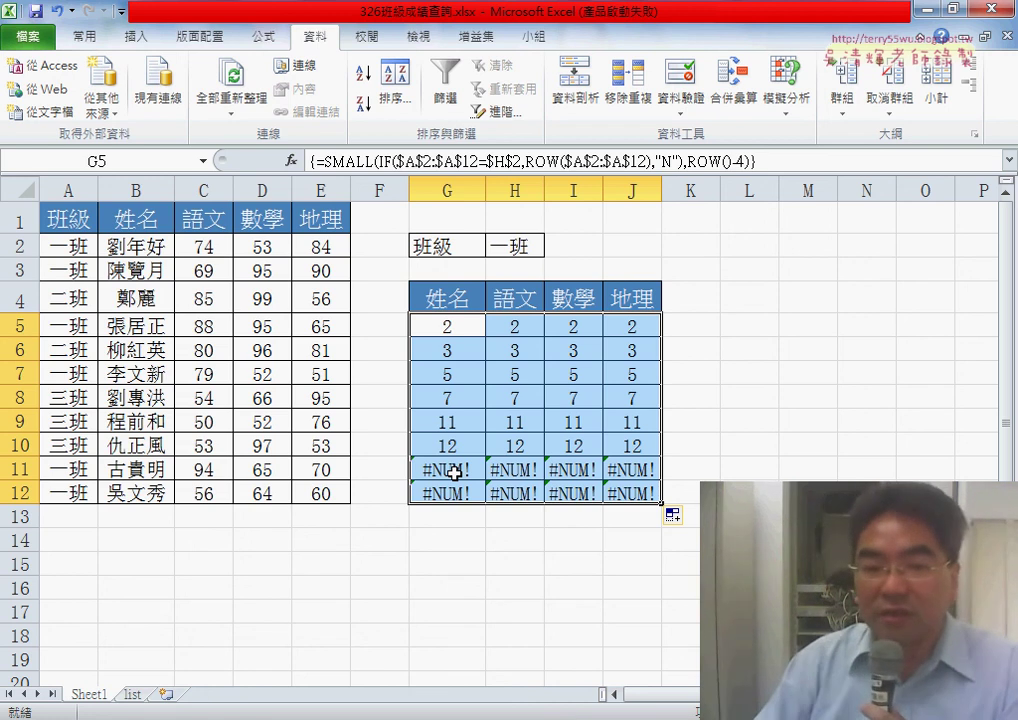
pyautogui.click(455, 327)
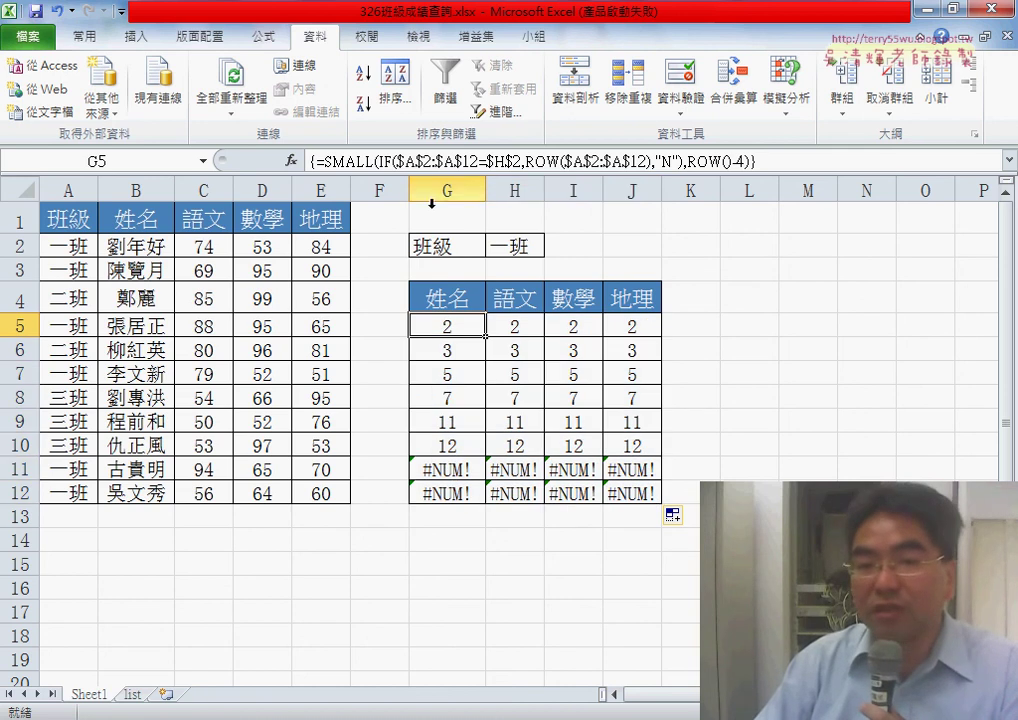